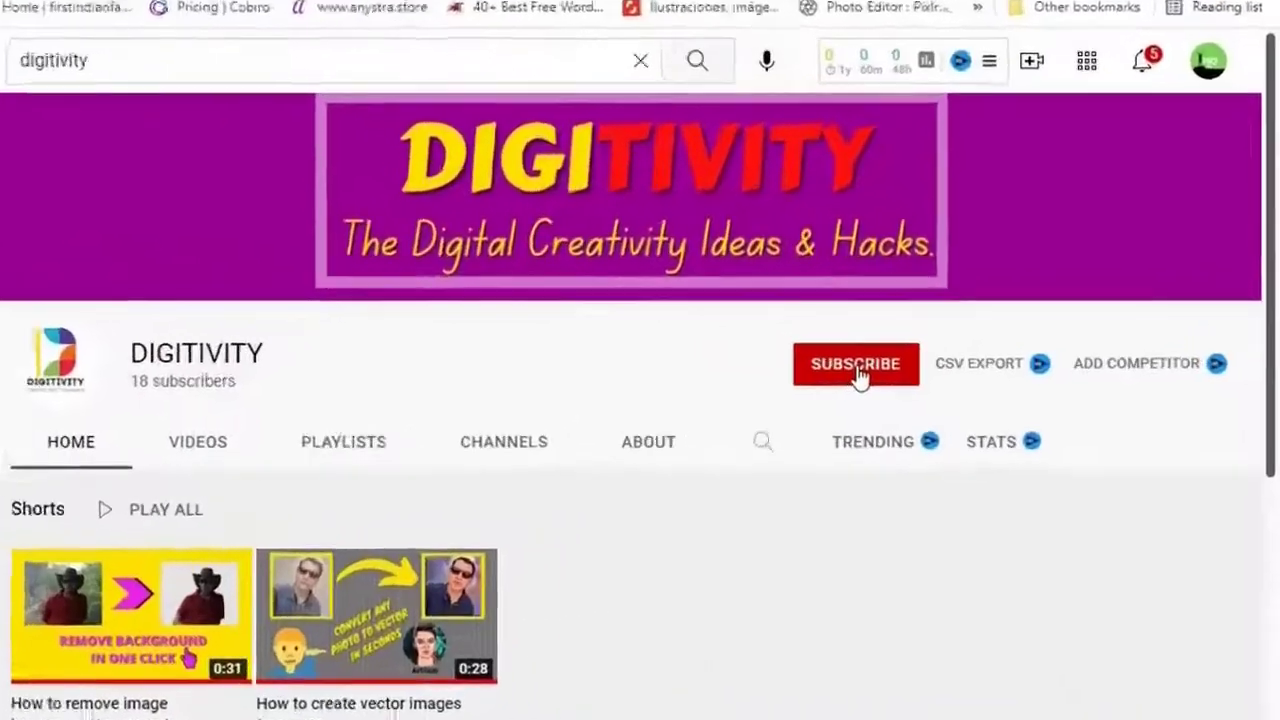
Subscribe to DIGITIVITY and set its notification bell to All.
click(857, 374)
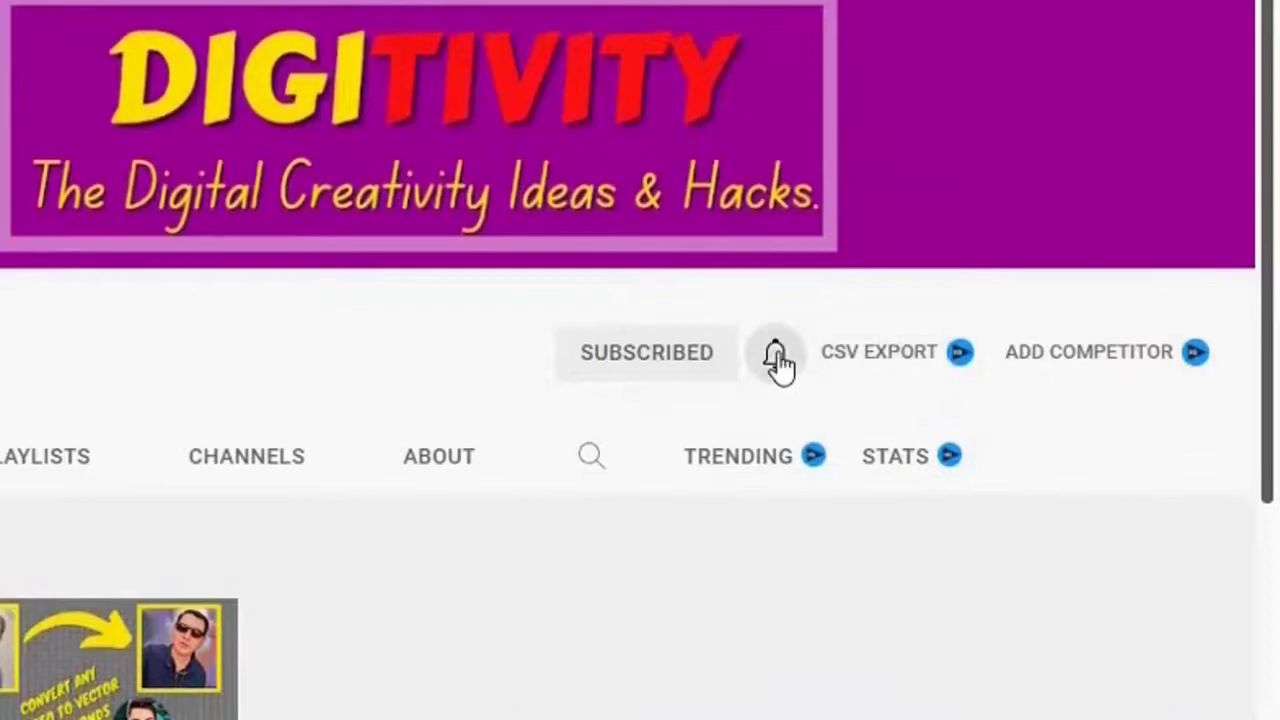
click(776, 358)
click(800, 428)
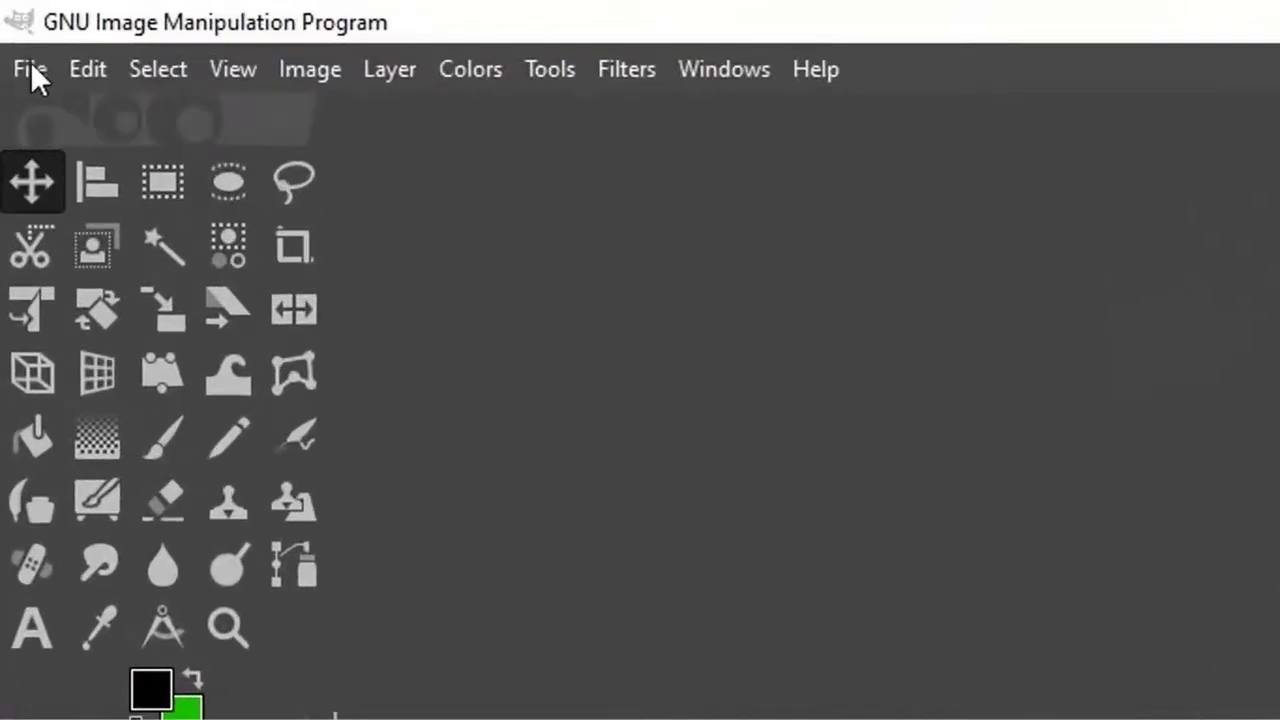
Create a new 640×400 image.
click(30, 72)
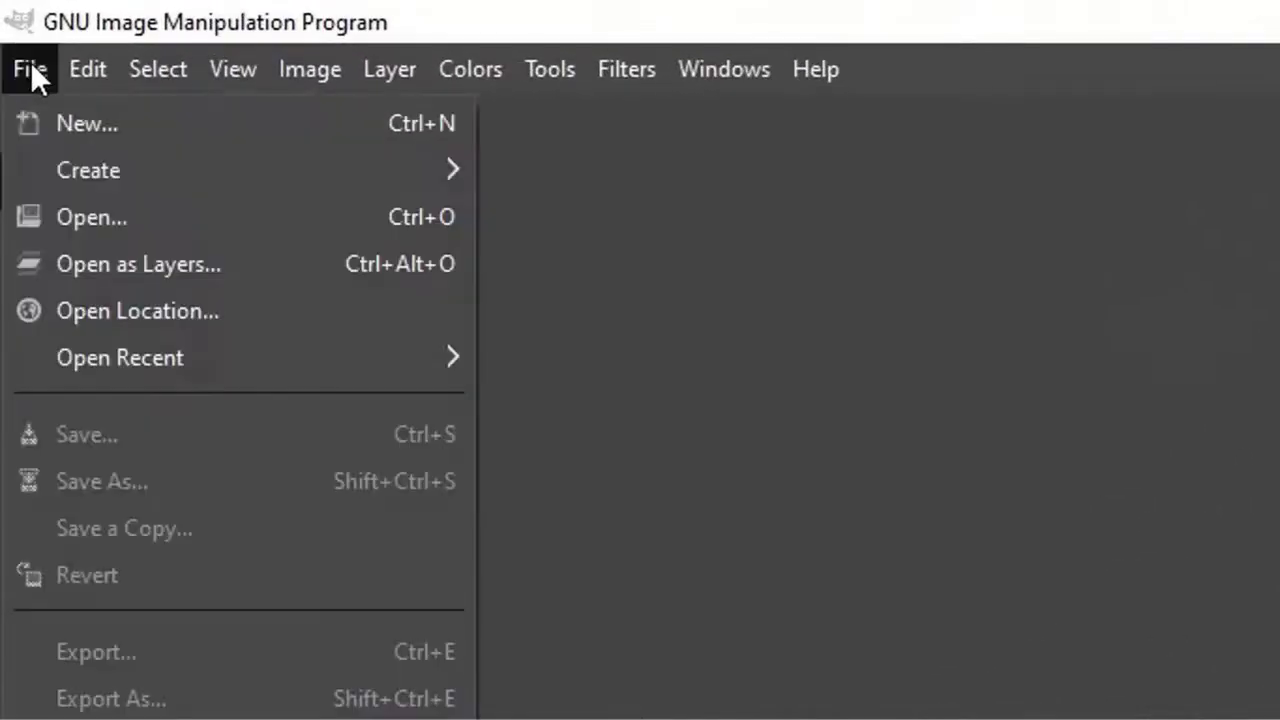
click(62, 125)
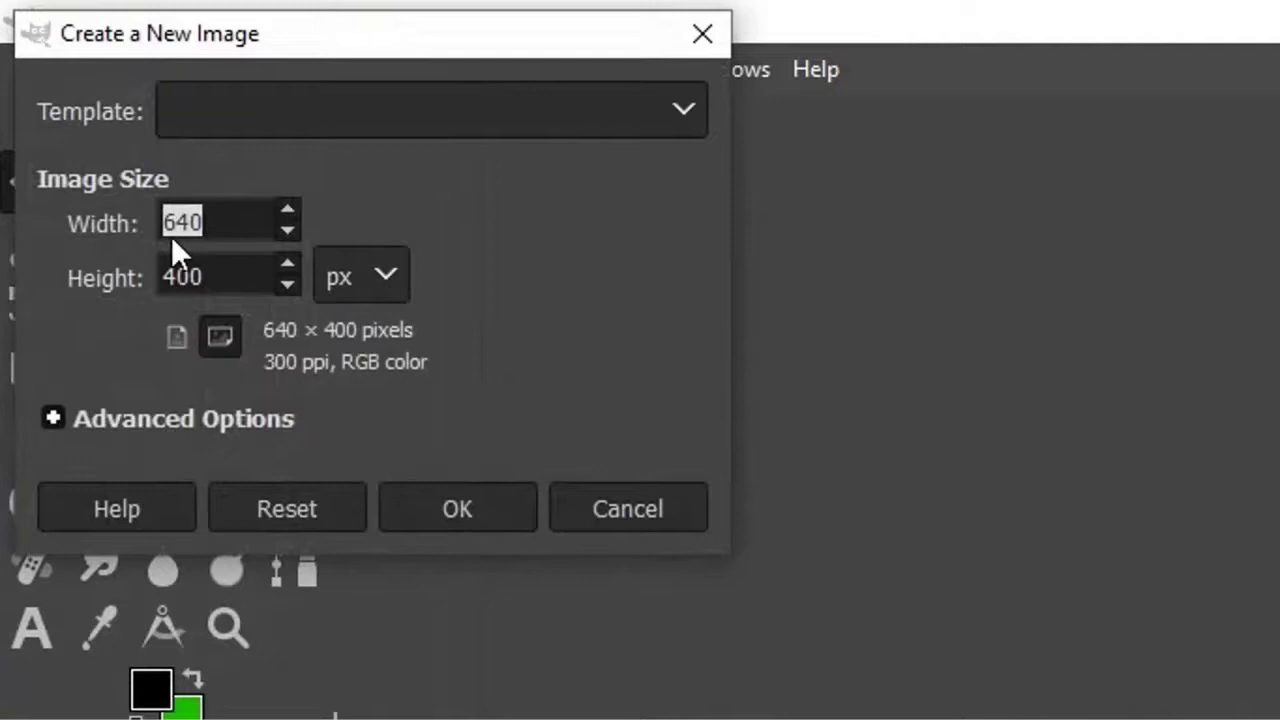
drag(218, 276, 184, 270)
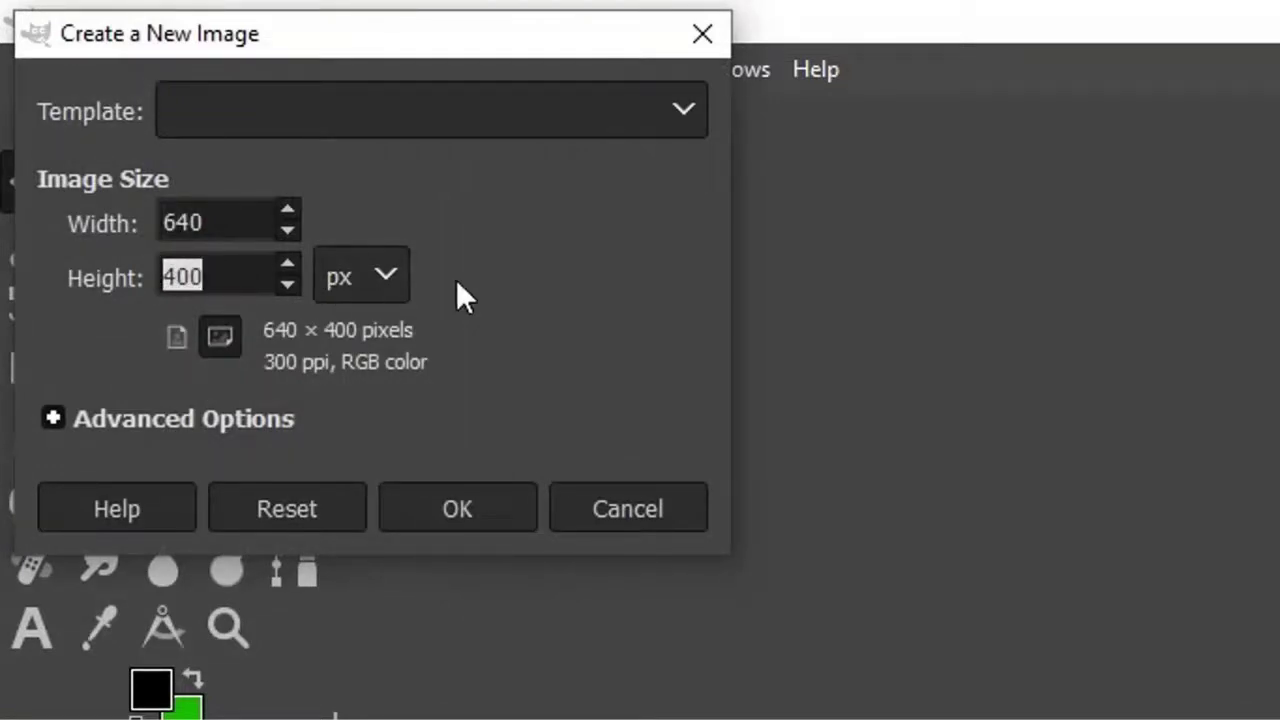
click(459, 505)
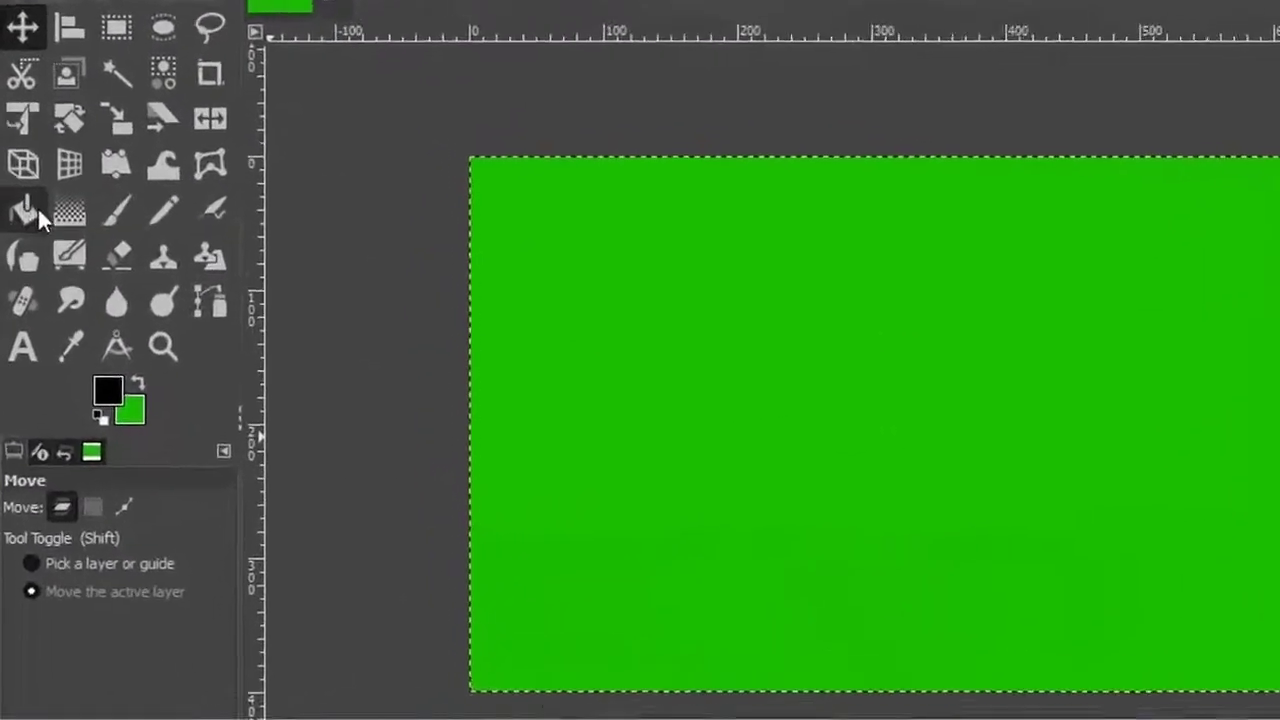
Bucket-fill the whole canvas with white.
click(18, 221)
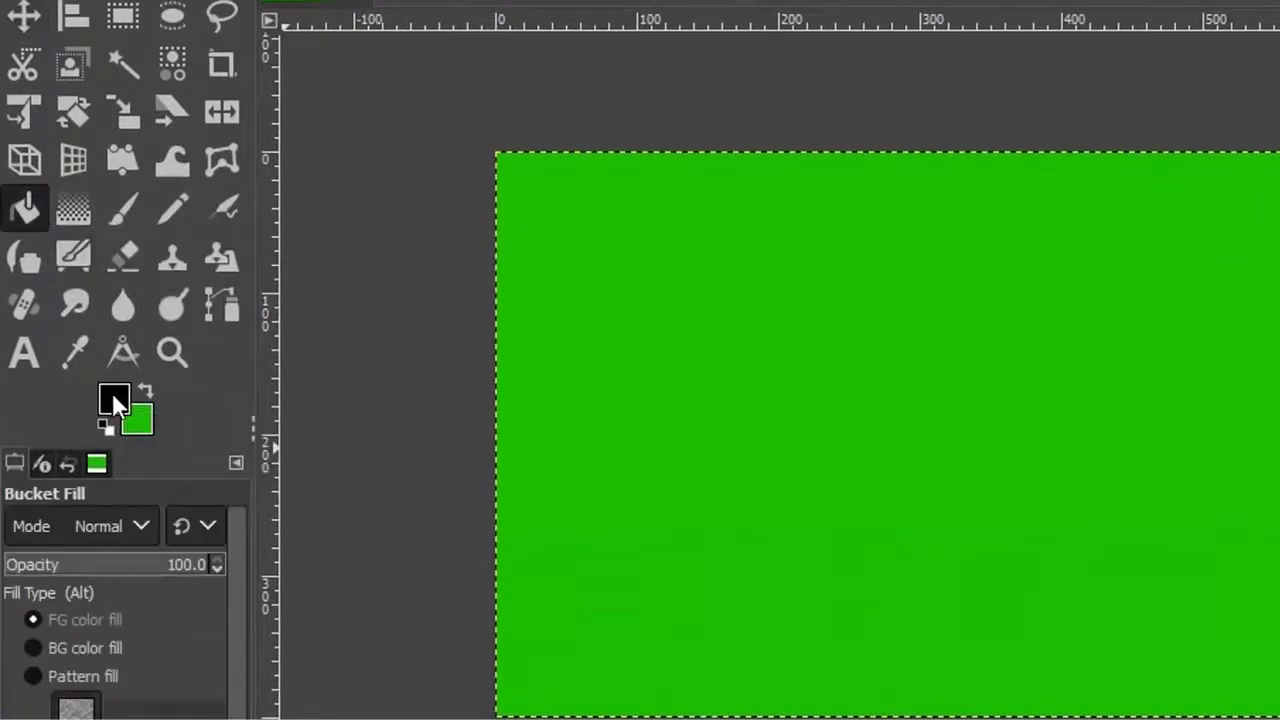
click(112, 396)
click(352, 540)
click(372, 636)
click(917, 318)
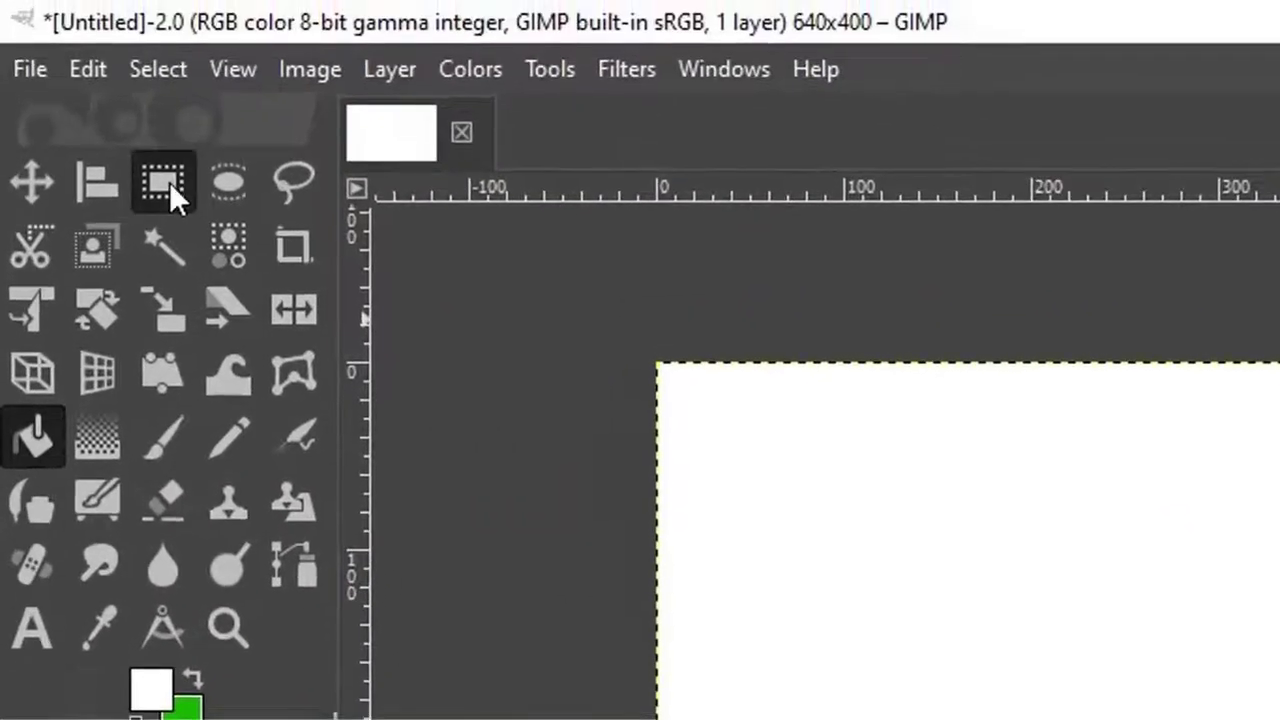
Draw a wide central rectangle selection with rounded corners of radius 30.3.
click(169, 182)
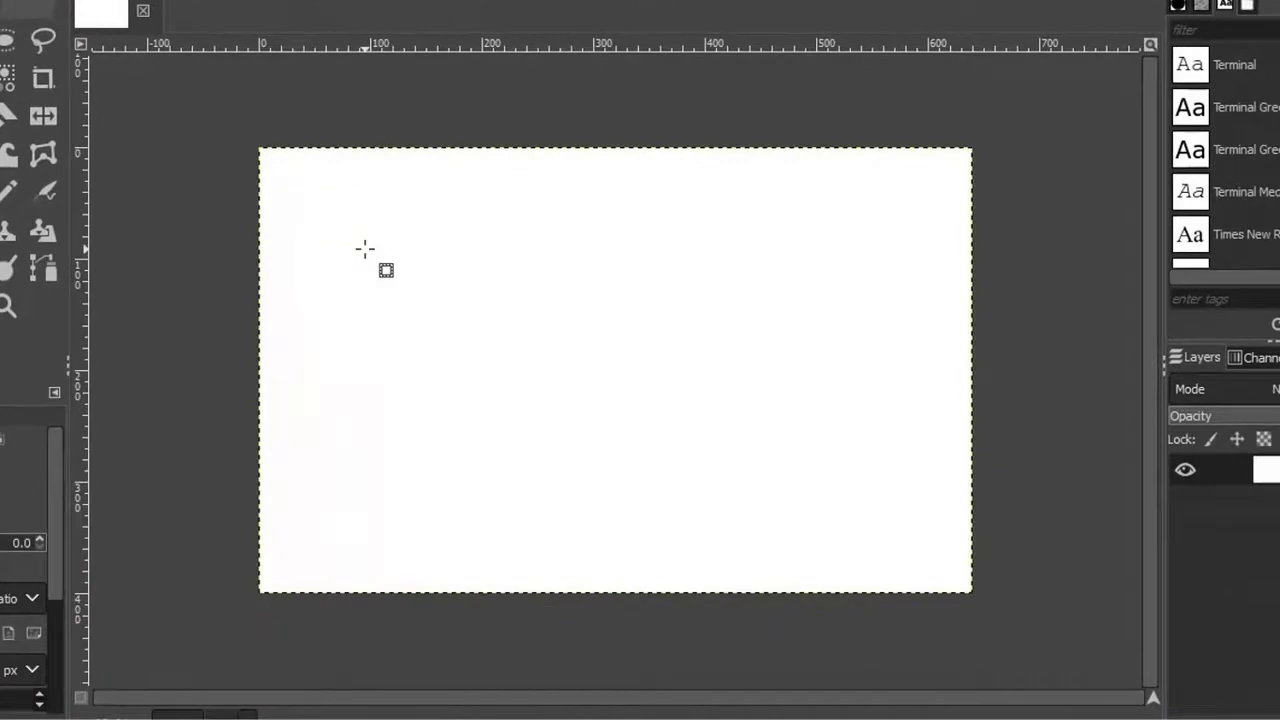
drag(365, 249, 901, 478)
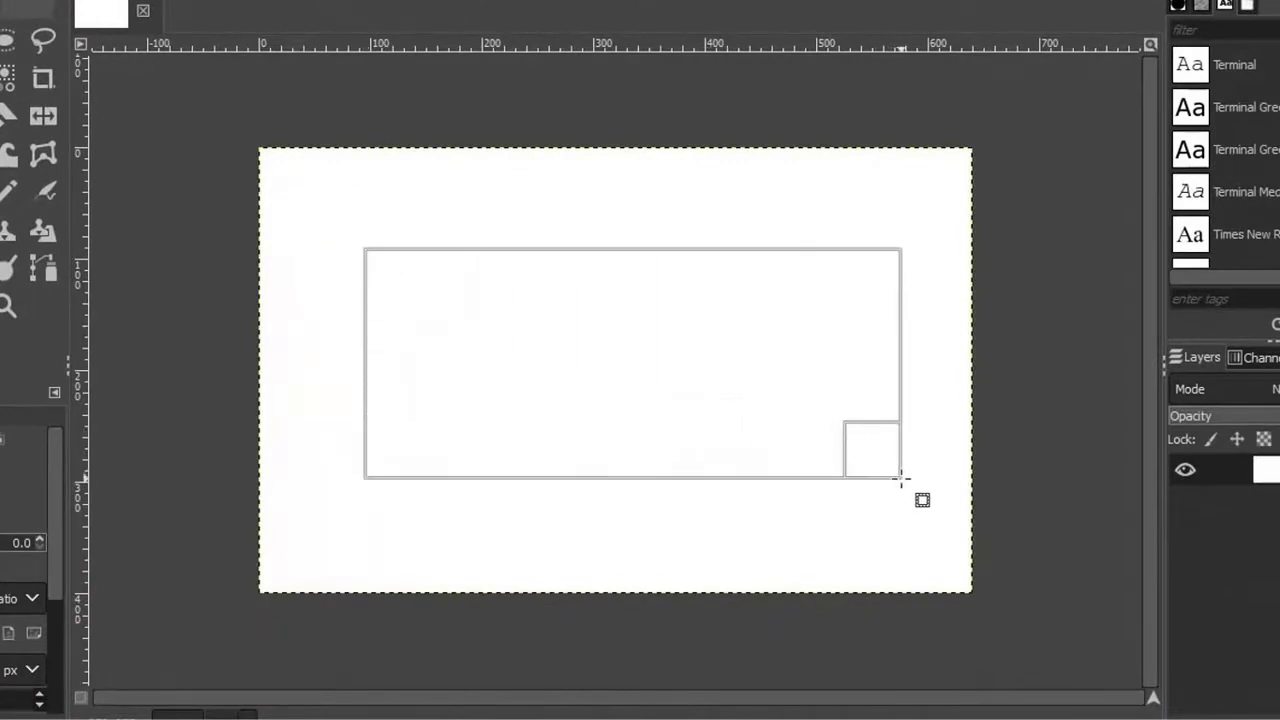
drag(901, 478, 881, 460)
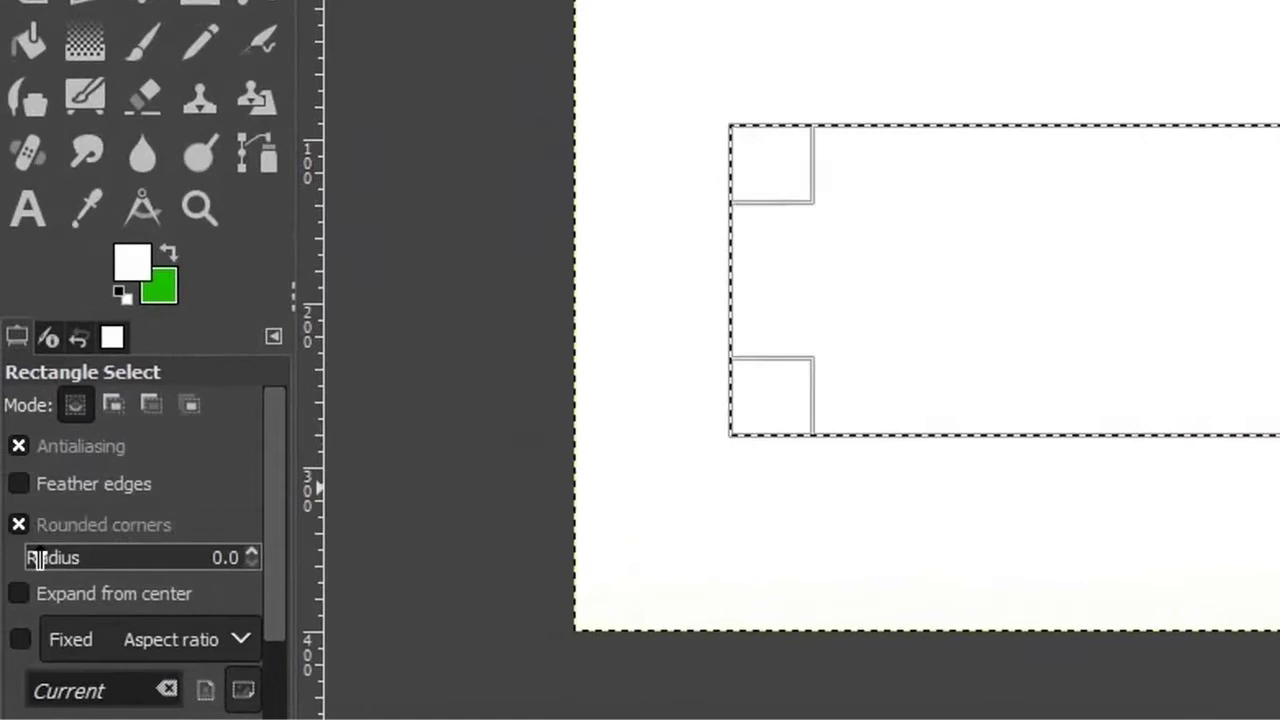
drag(44, 565, 49, 567)
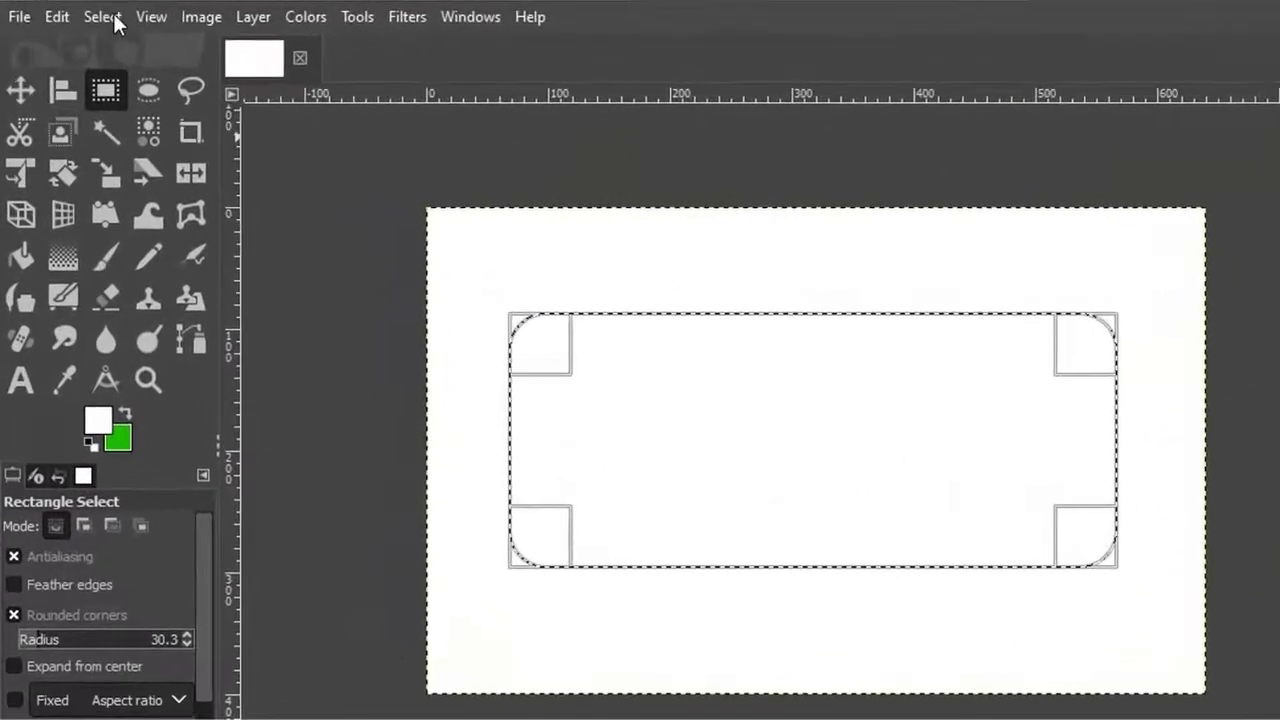
Save the rounded selection to a channel and return to Layers.
click(116, 22)
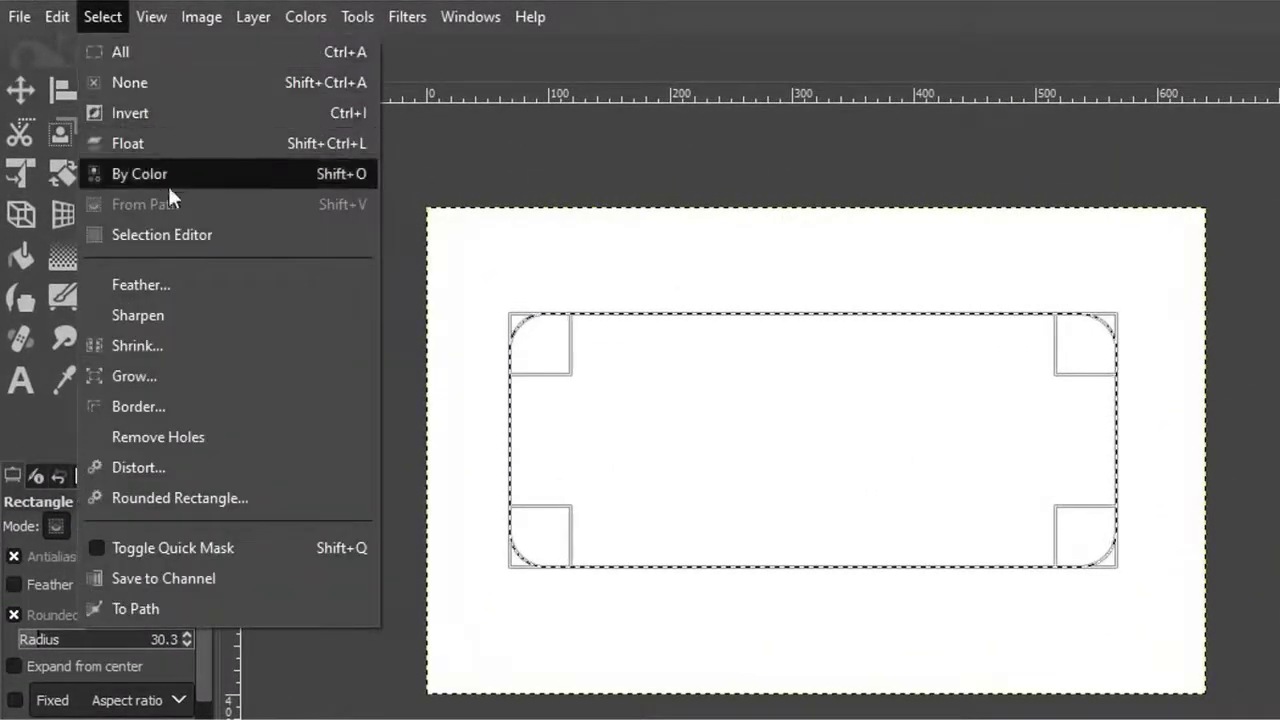
click(169, 571)
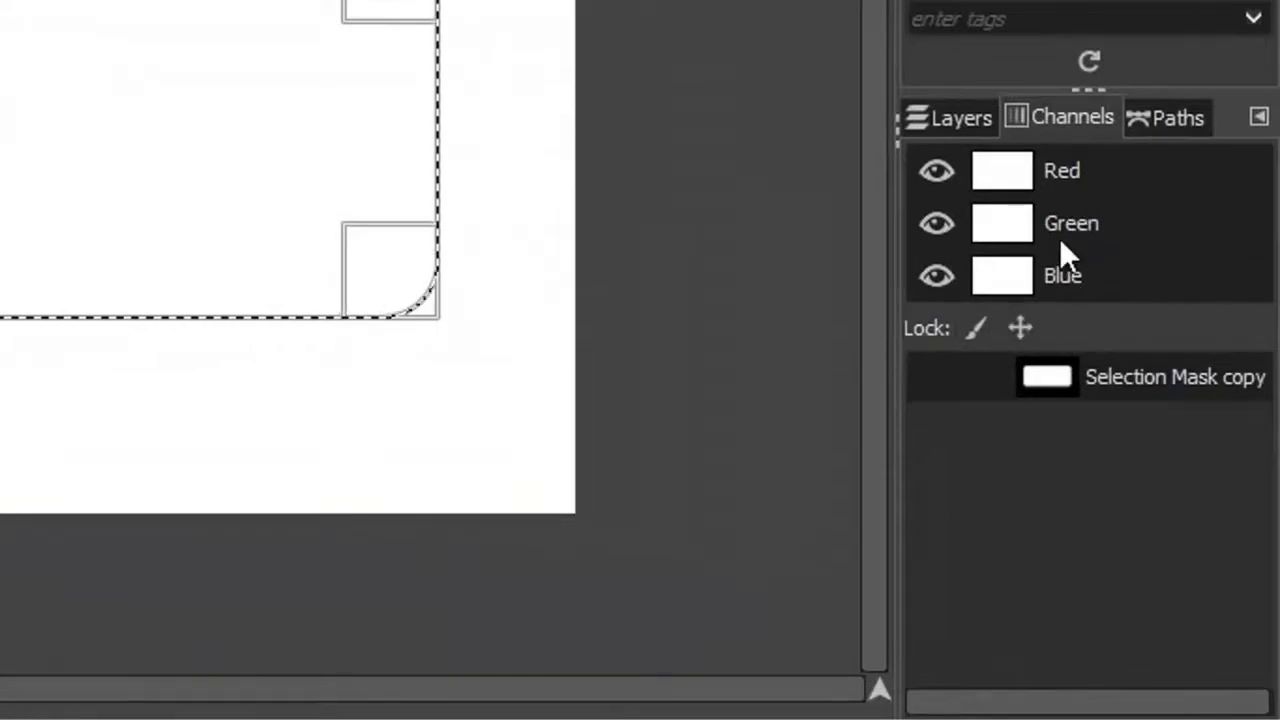
click(957, 115)
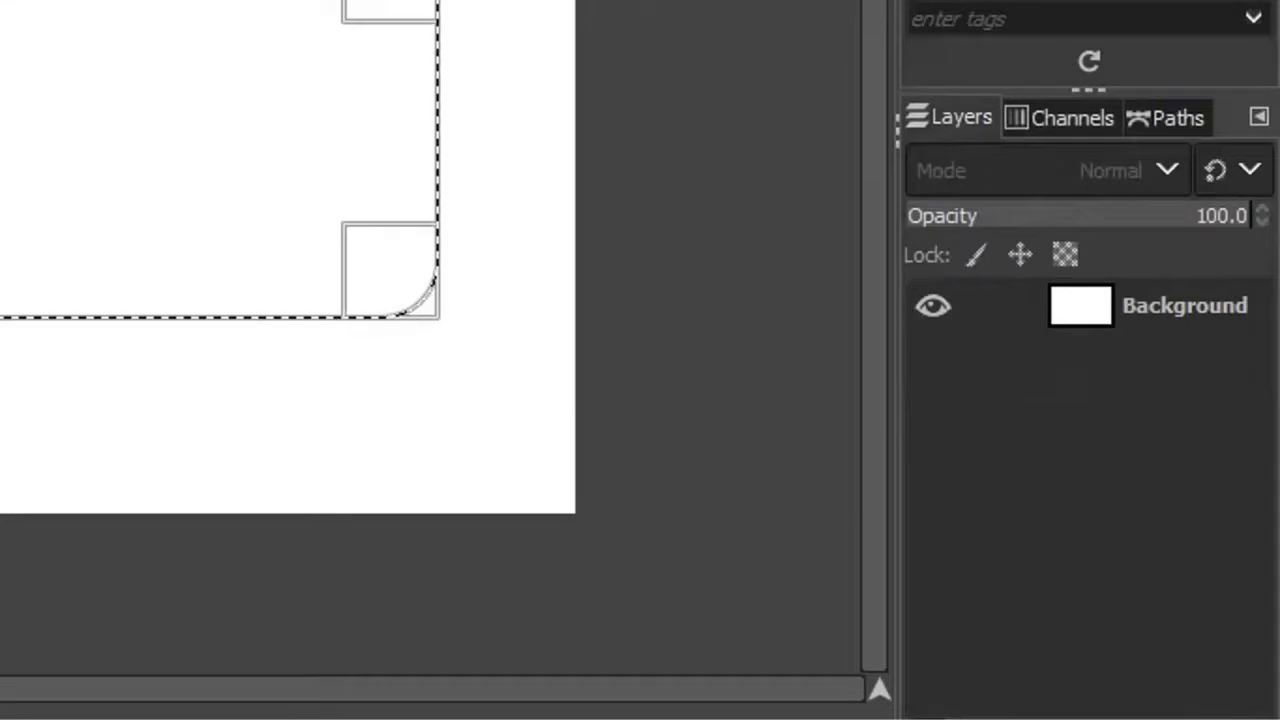
Add a transparent layer and bucket-fill the rounded selection with black.
key(shift+ctrl+n)
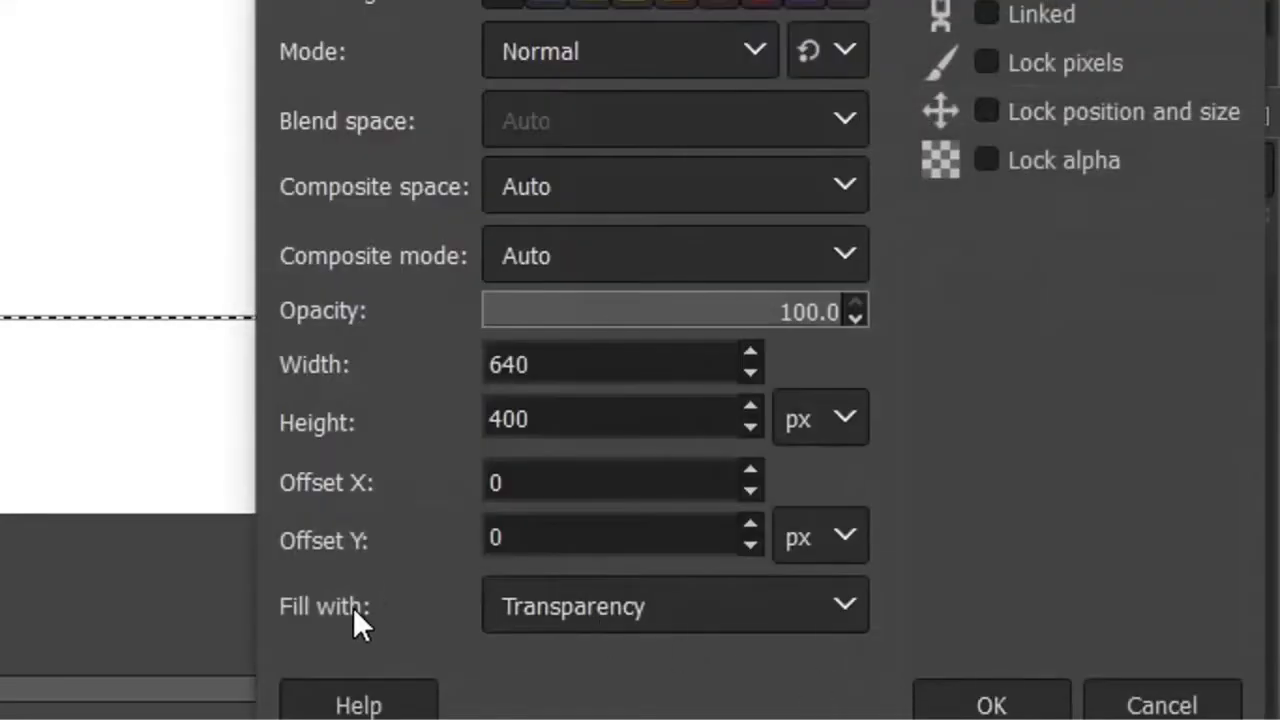
click(985, 705)
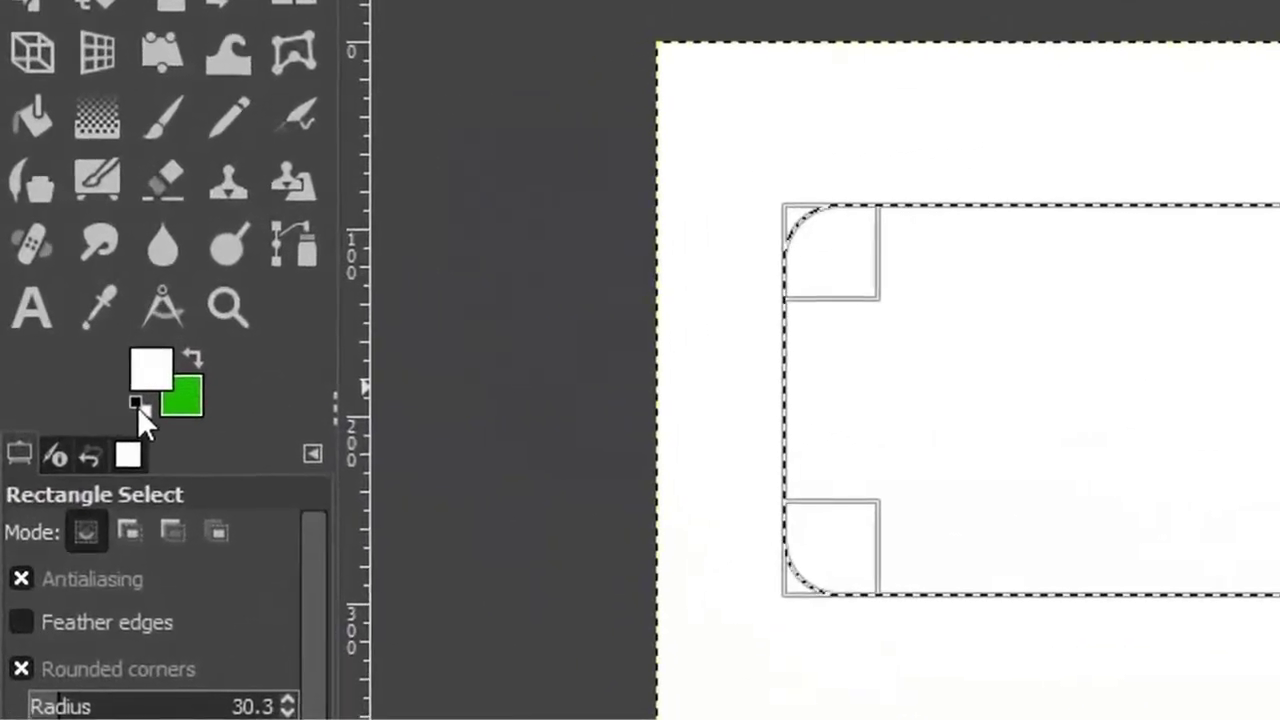
click(123, 397)
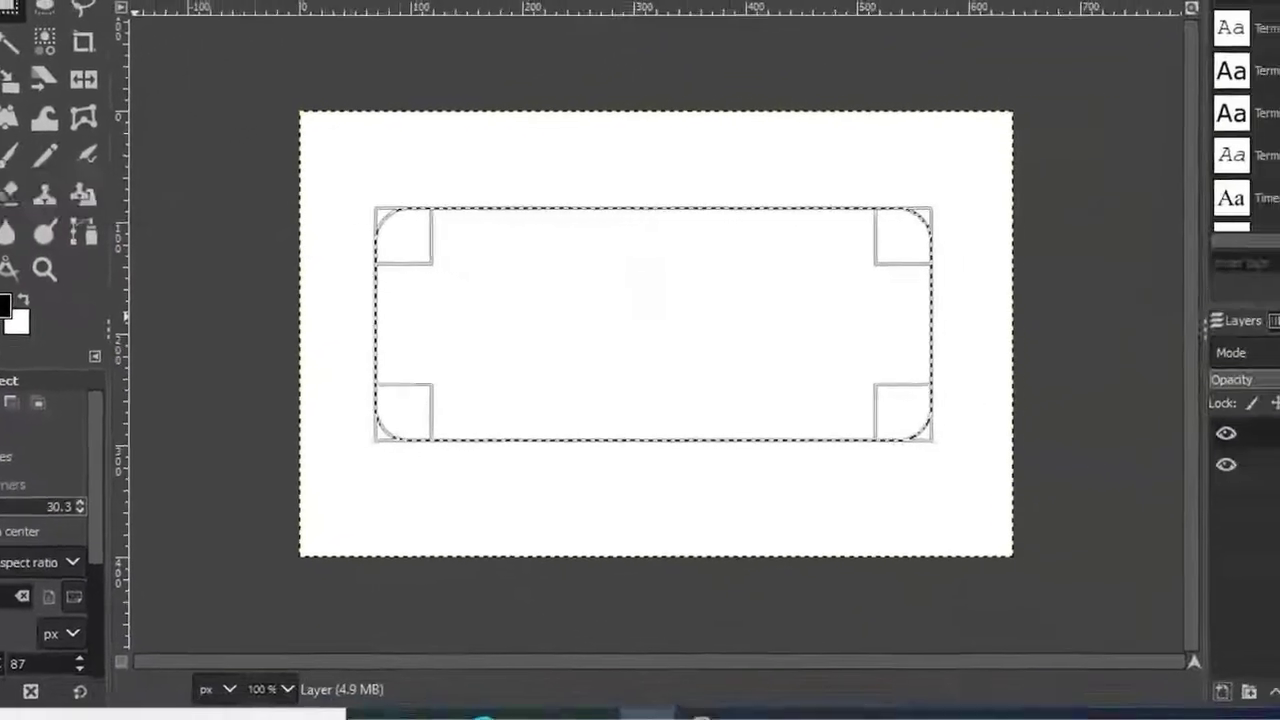
click(44, 118)
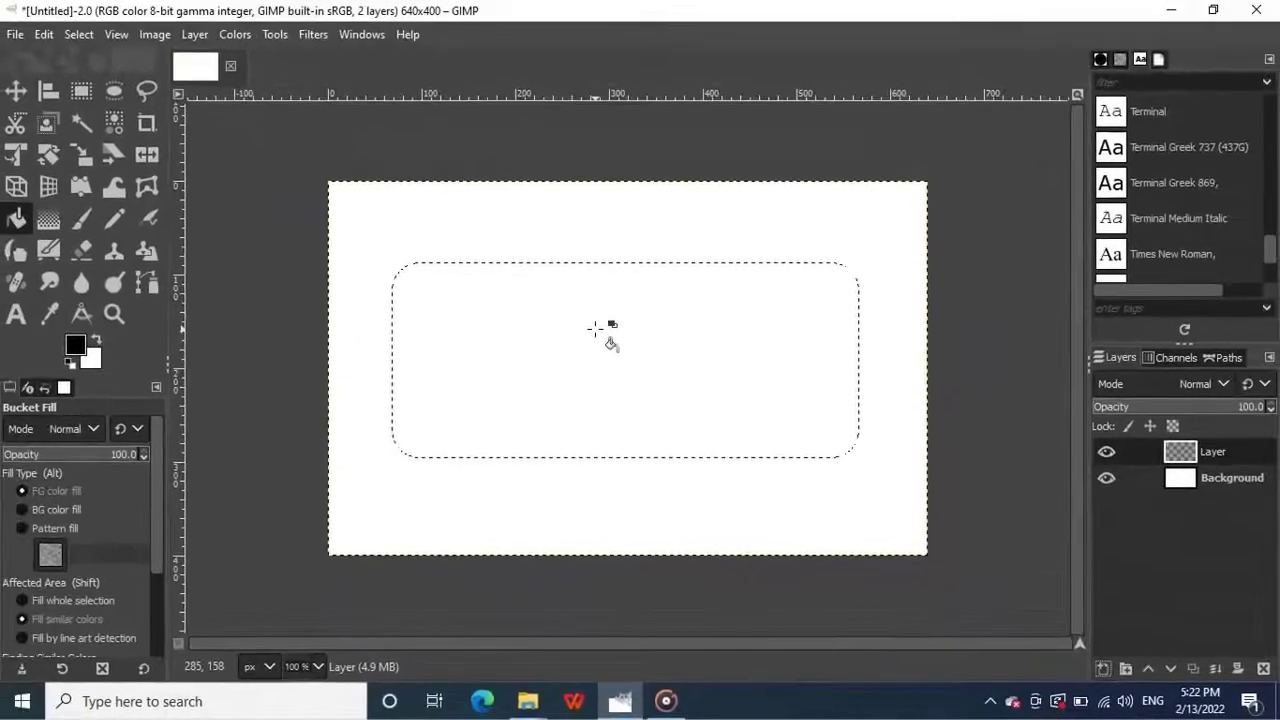
click(595, 328)
key(shift+ctrl+n)
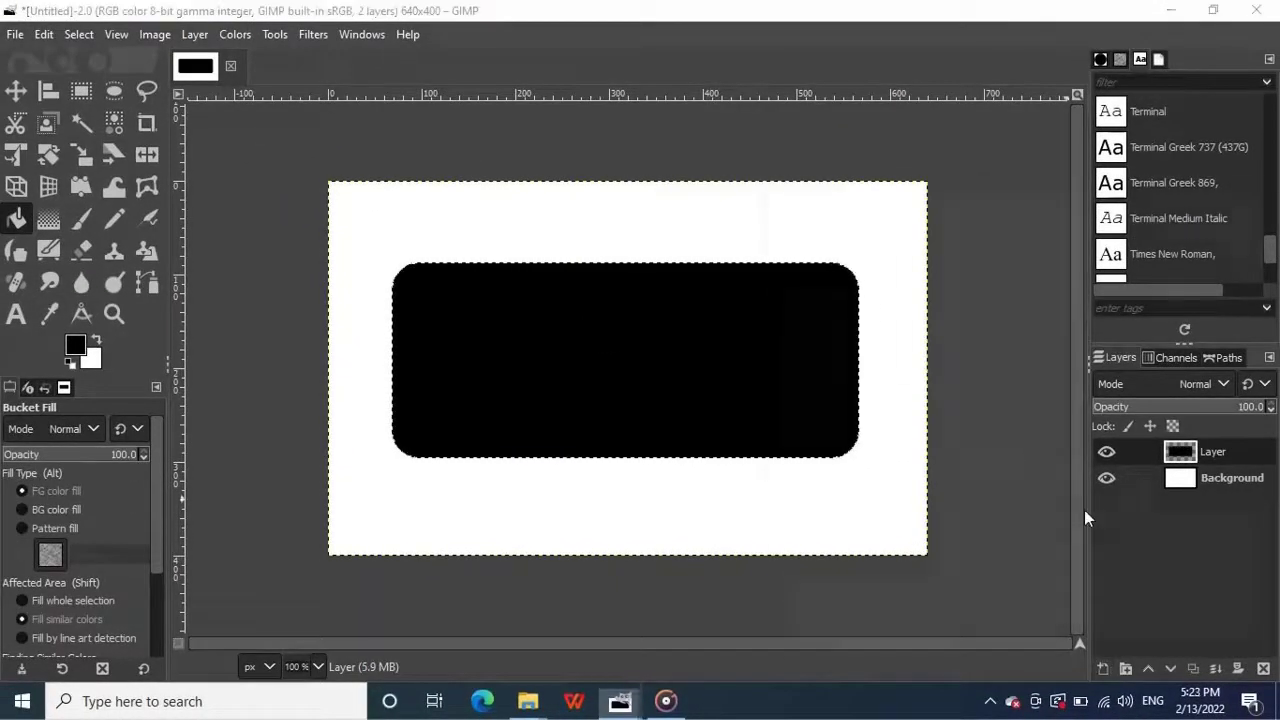
Add another new layer and feather the selection by 100 px.
click(1123, 649)
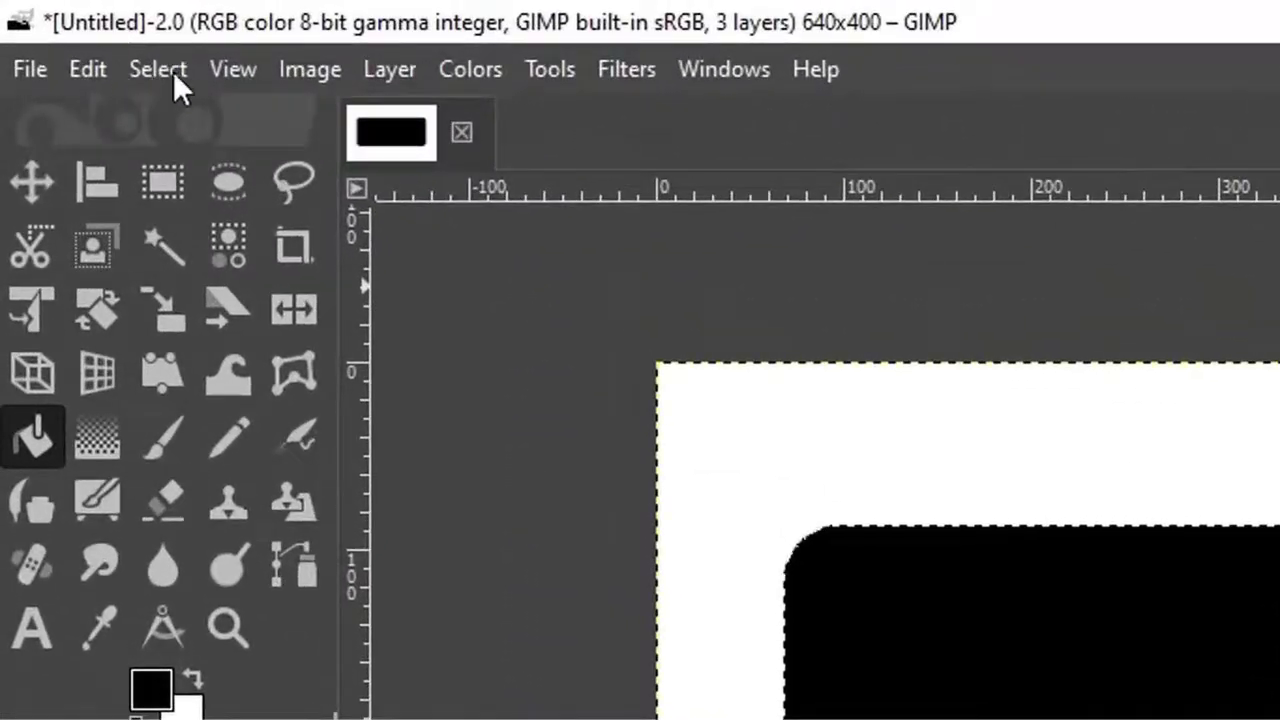
click(158, 66)
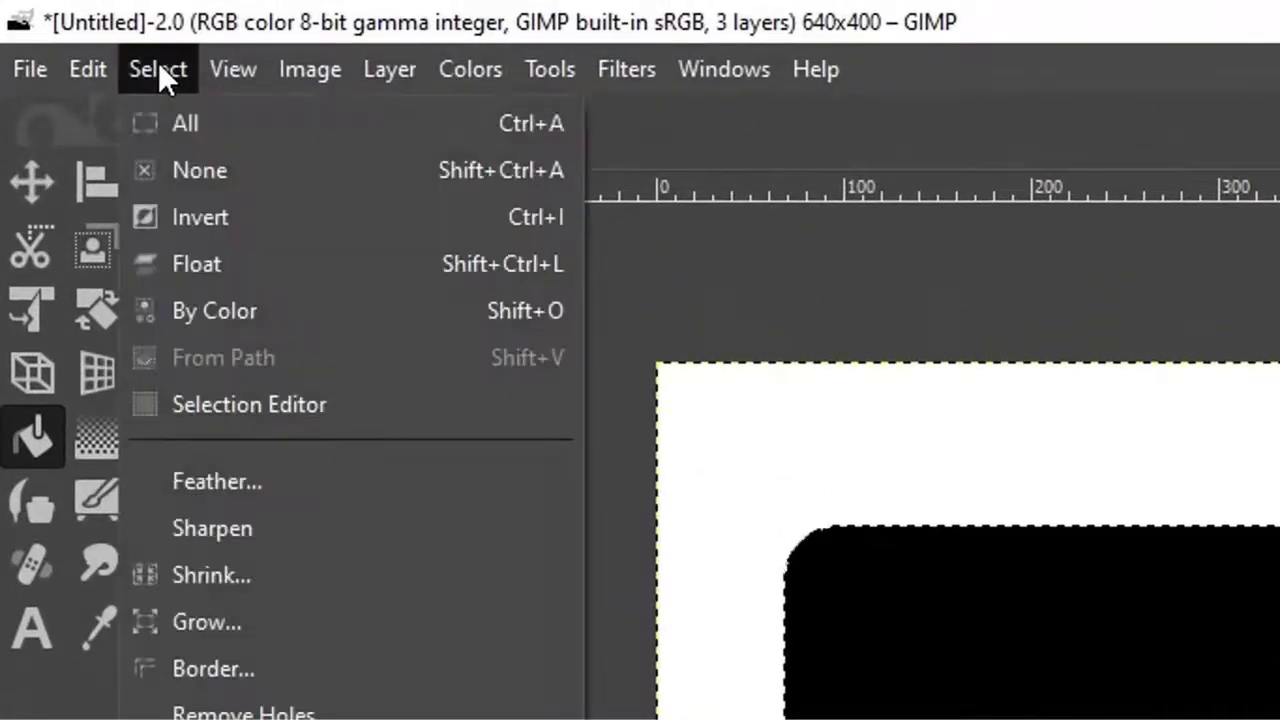
click(211, 480)
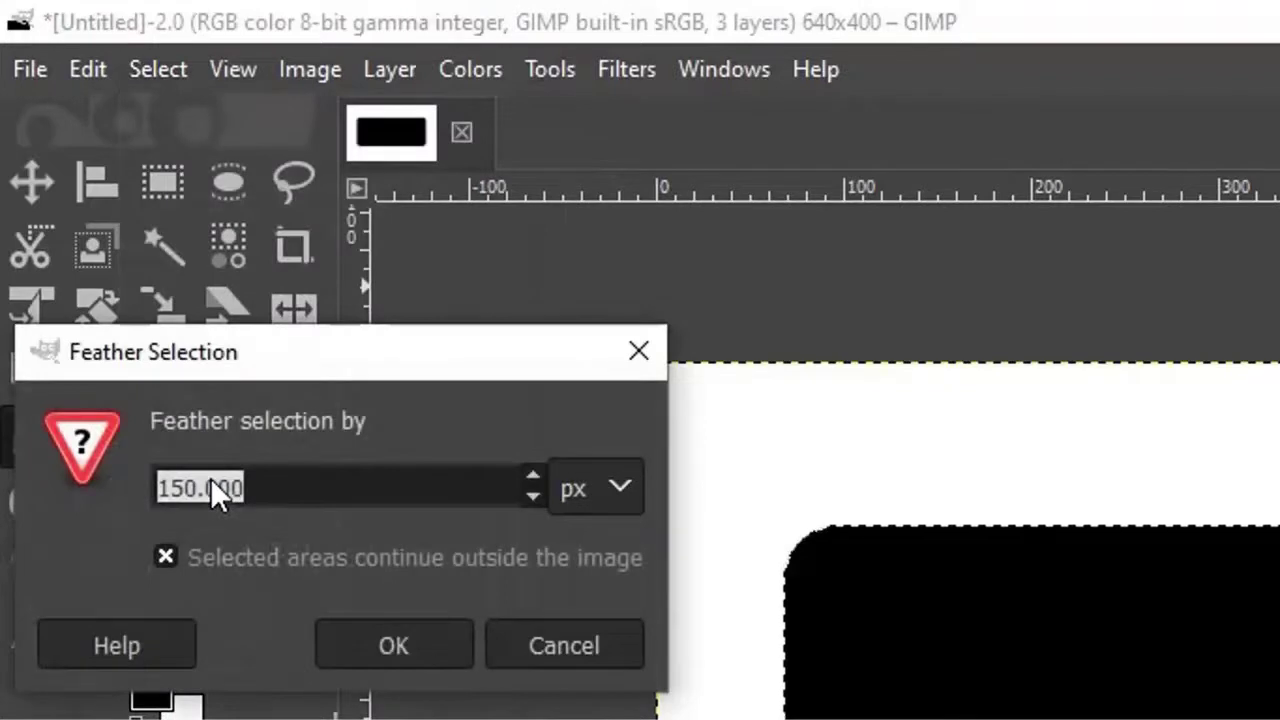
text(1)
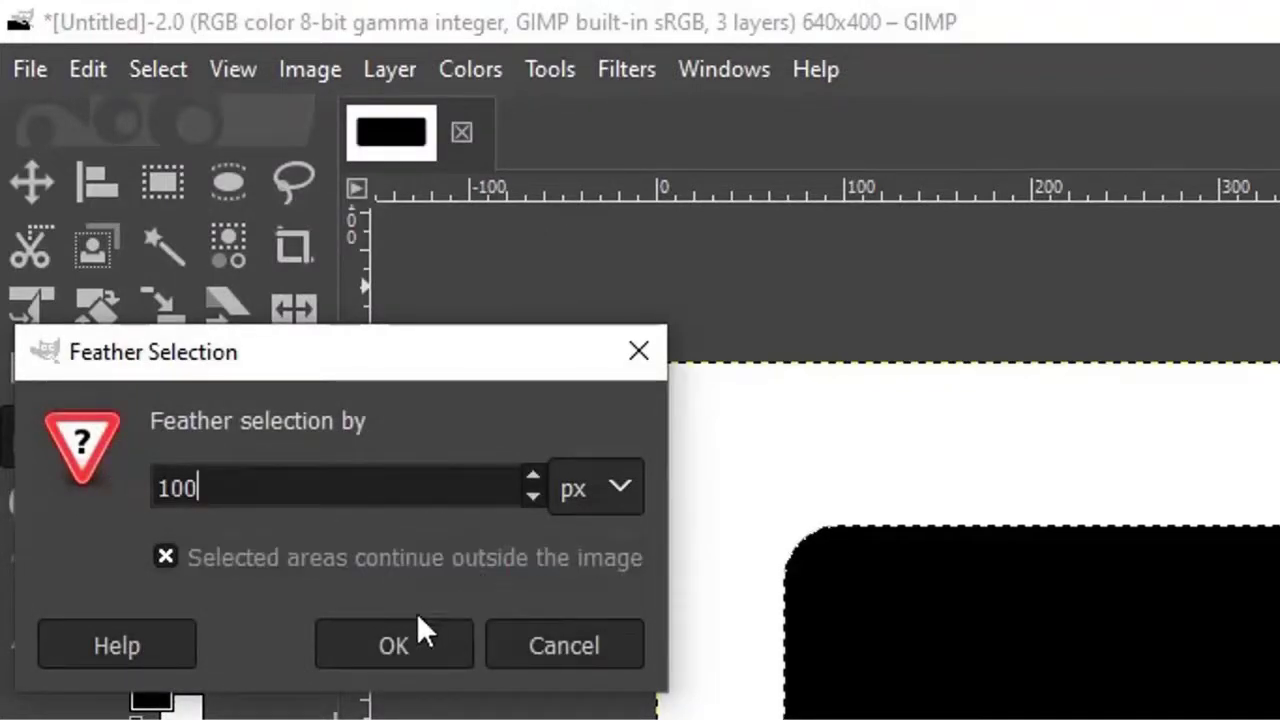
click(381, 635)
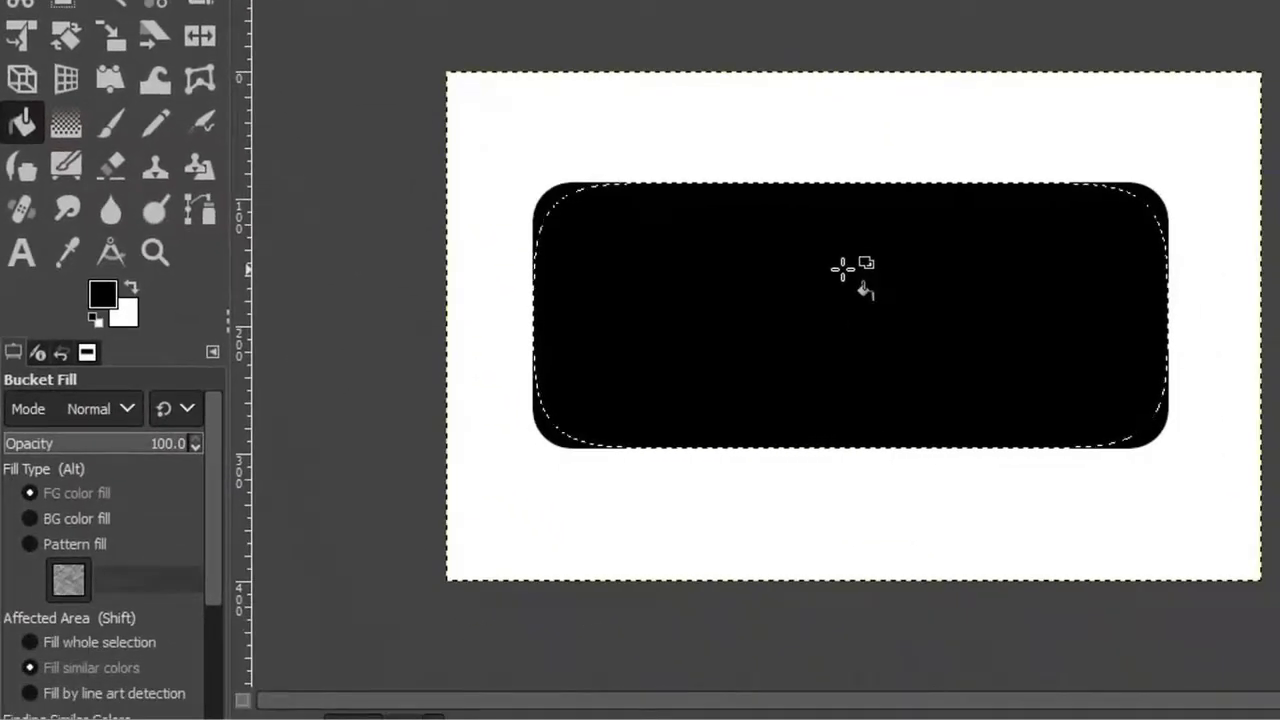
Set the foreground colour to bright green 1dc000.
click(103, 292)
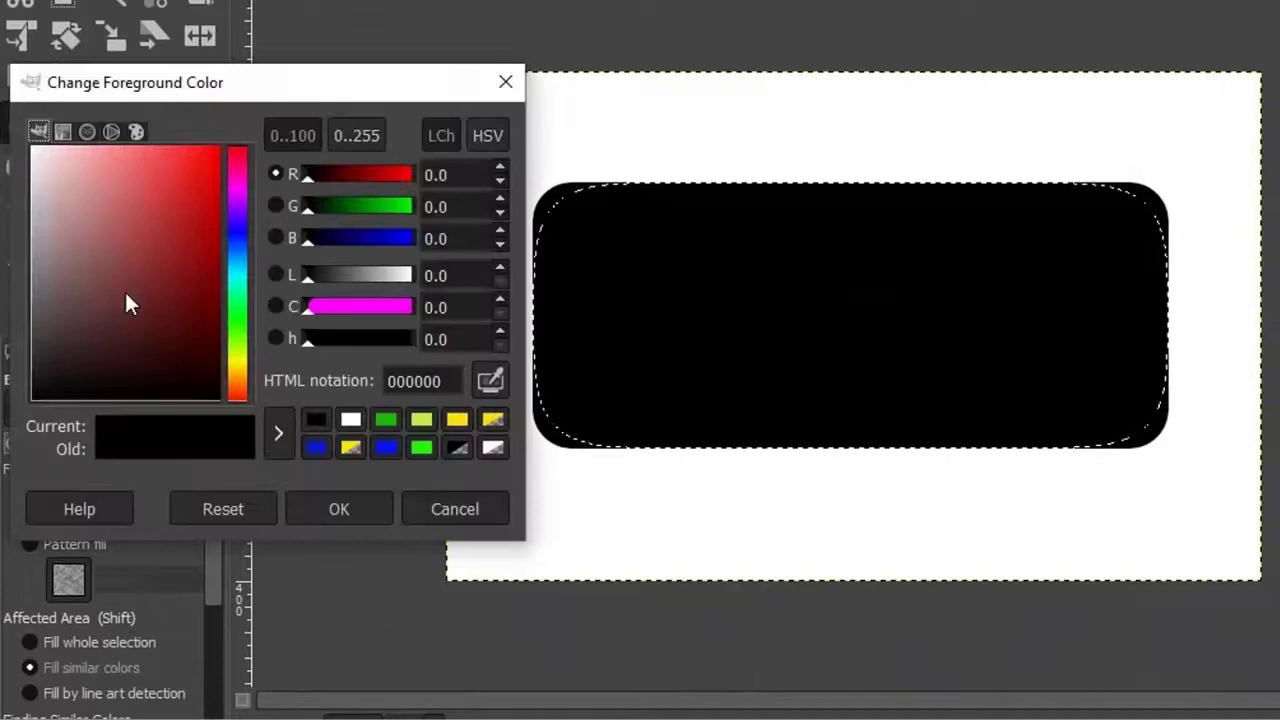
click(381, 414)
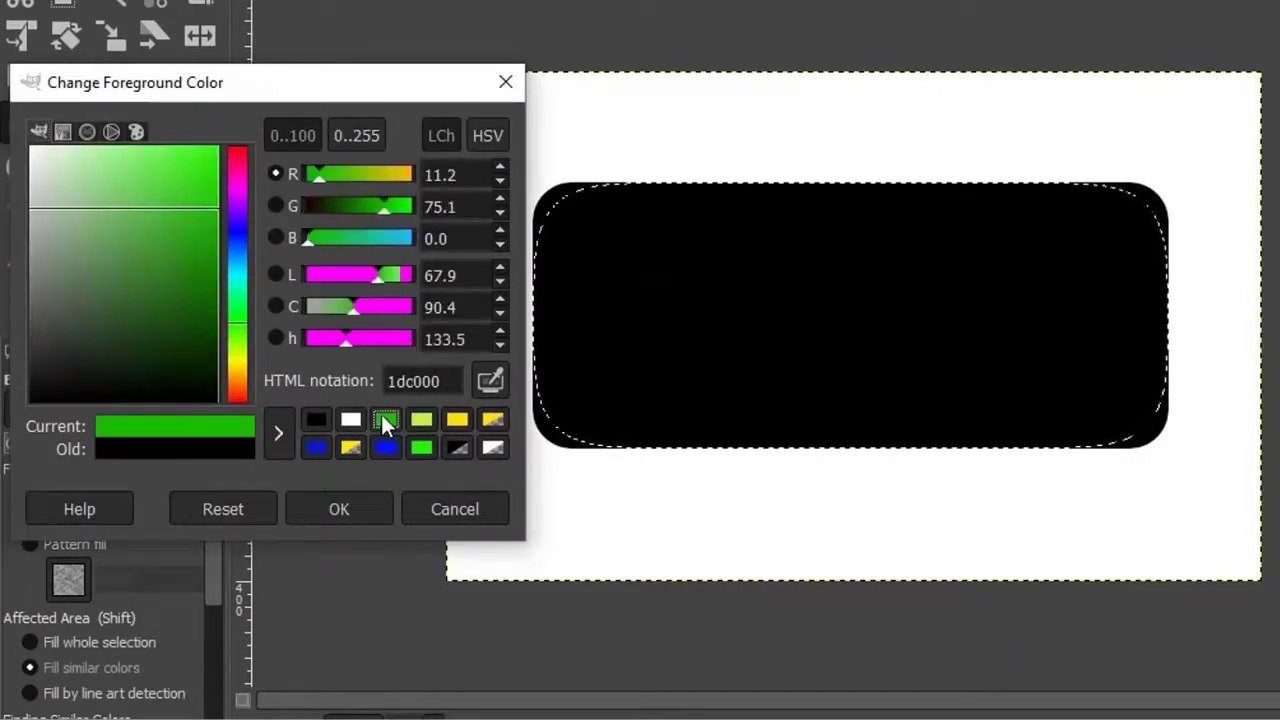
click(330, 510)
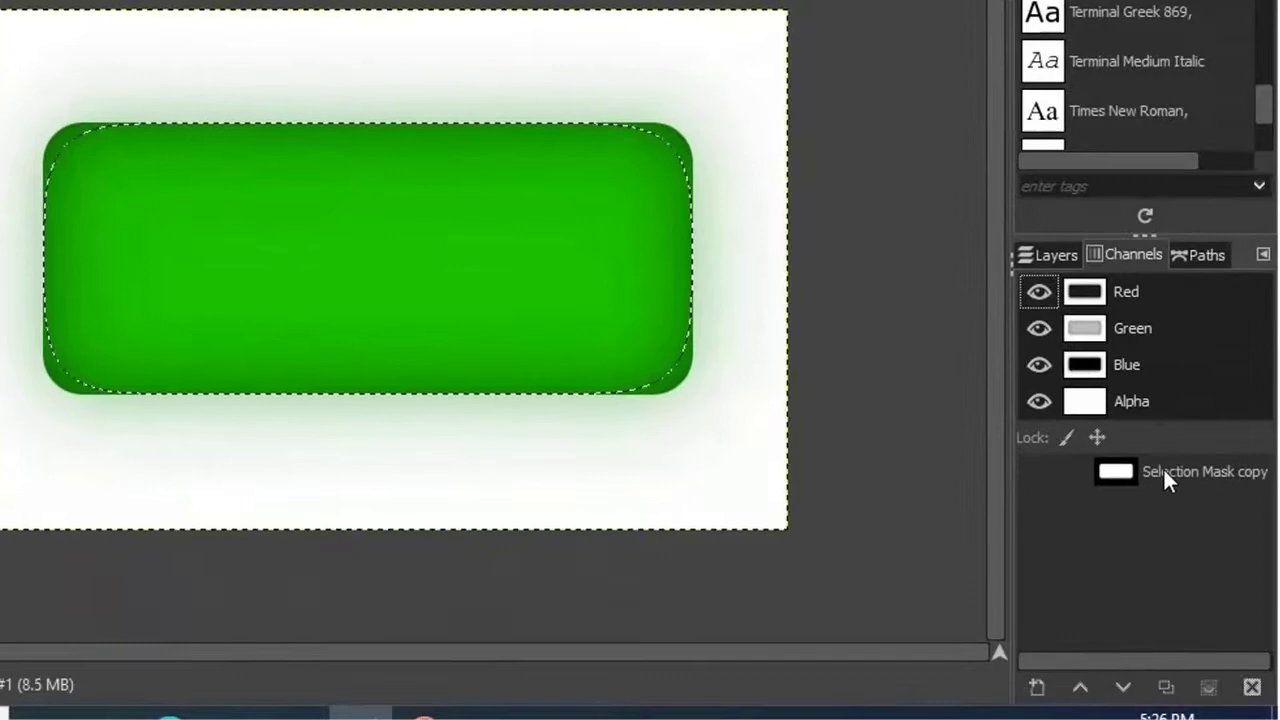
Load the Selection Mask copy channel as the selection and reselect Layer #1.
click(1155, 470)
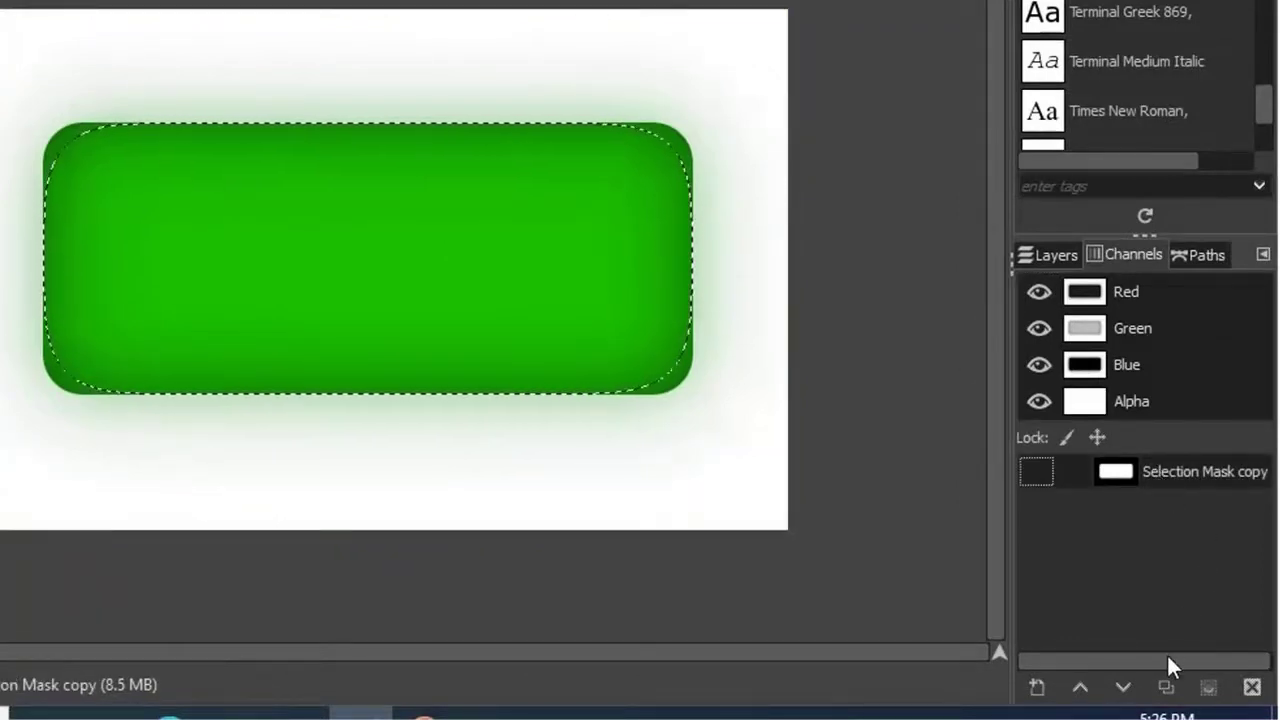
click(1210, 688)
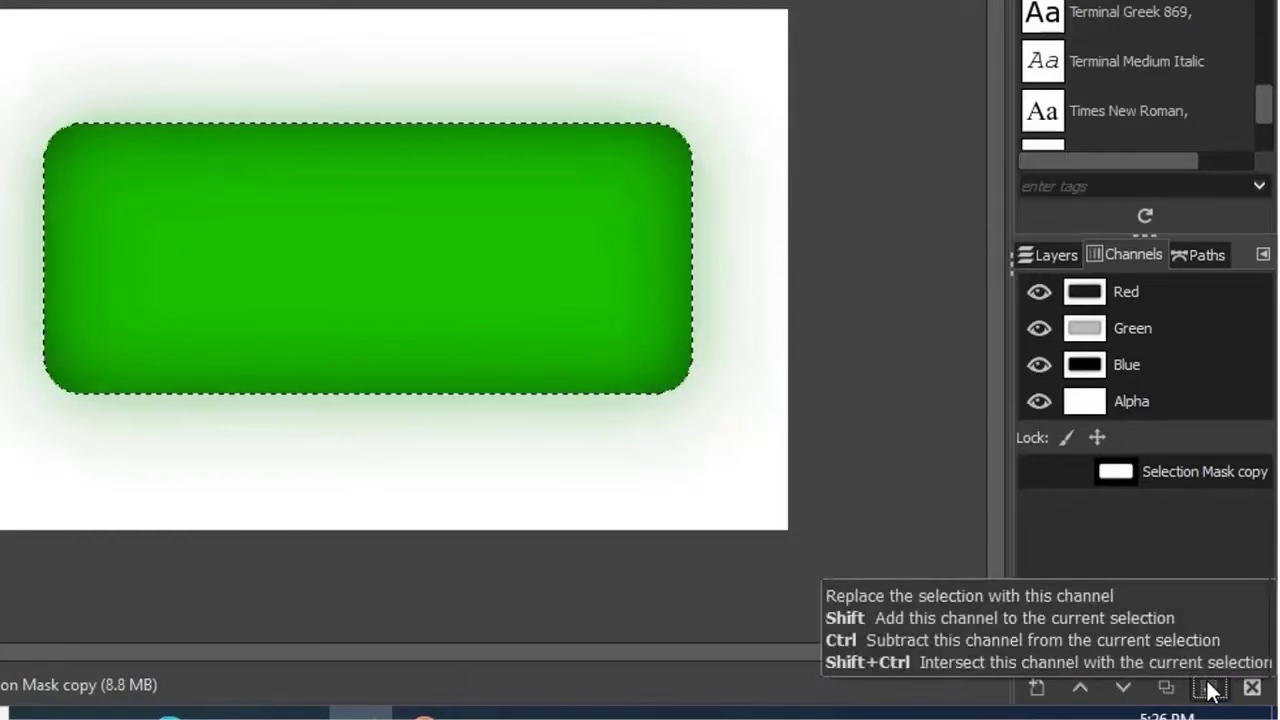
click(1046, 258)
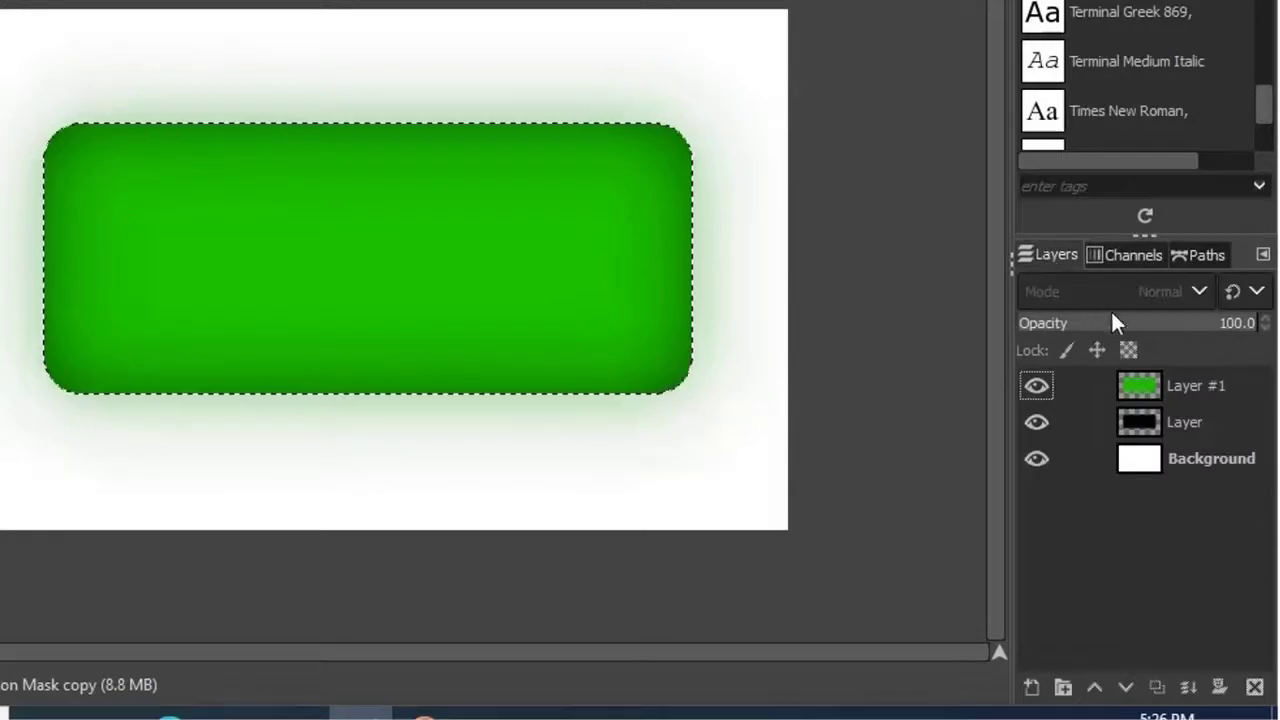
click(1182, 388)
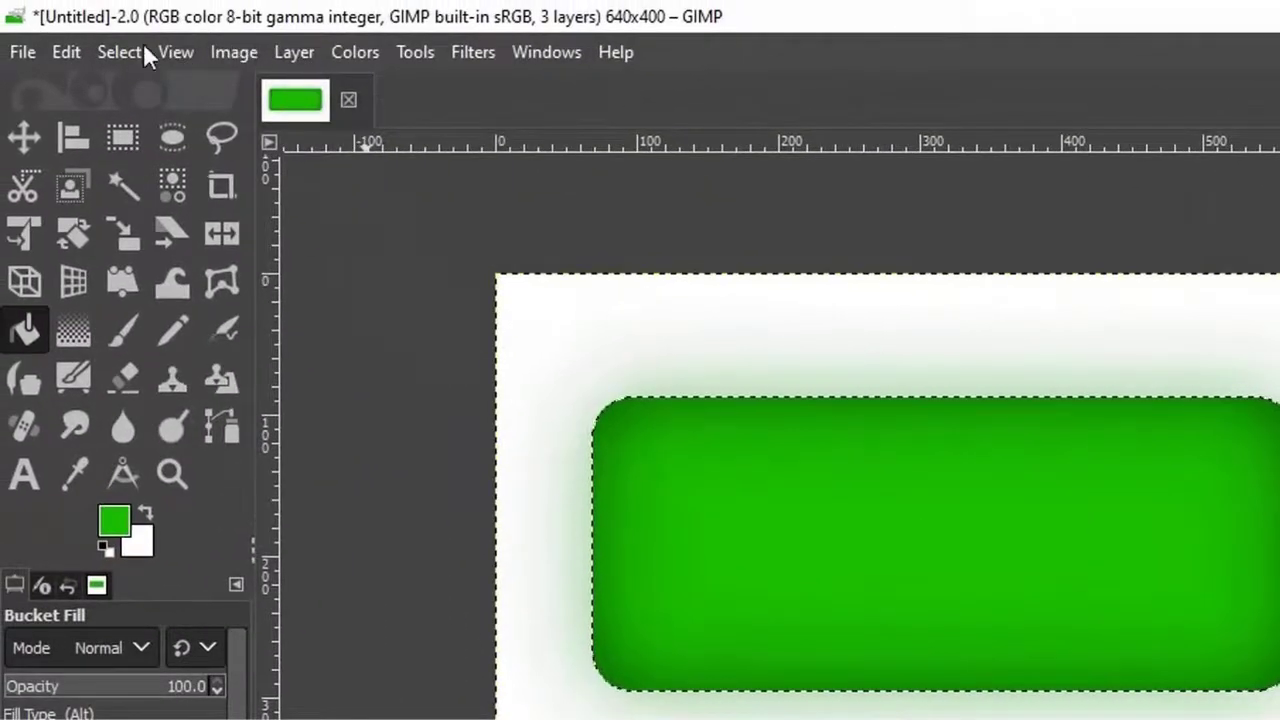
Add a new transparent layer, Layer #2, and invert the selection.
click(118, 52)
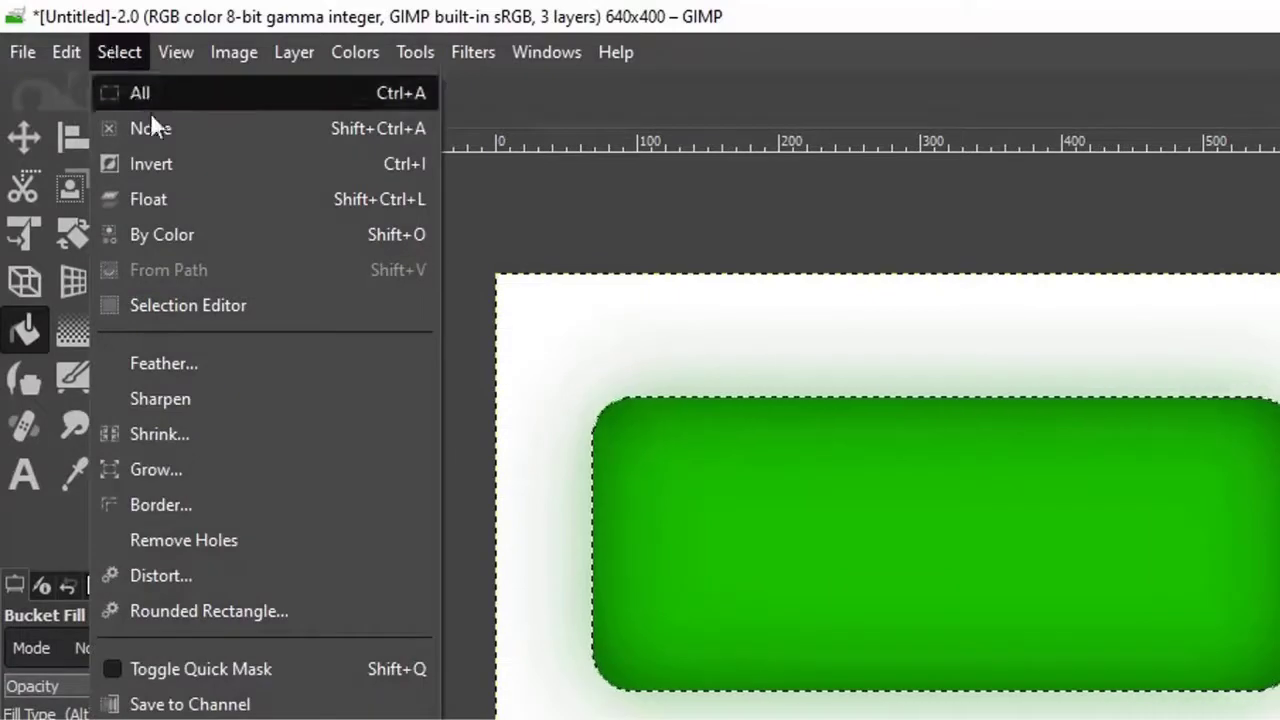
click(148, 158)
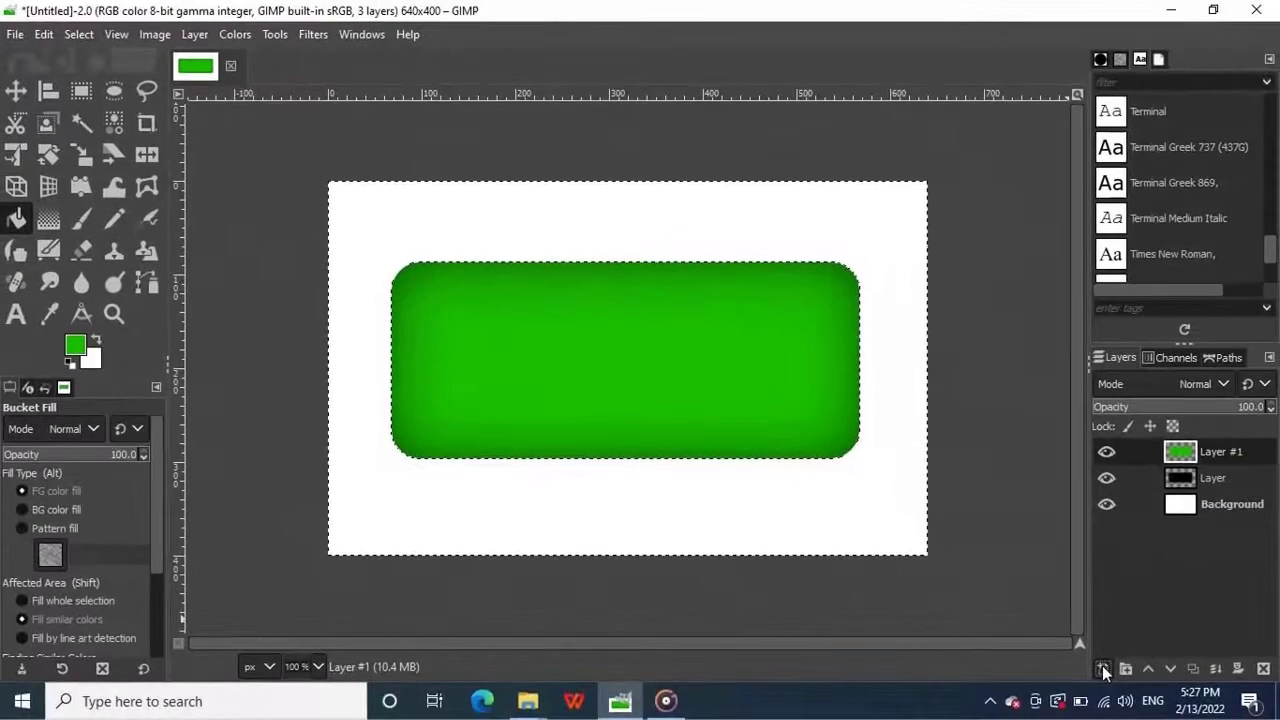
click(1103, 668)
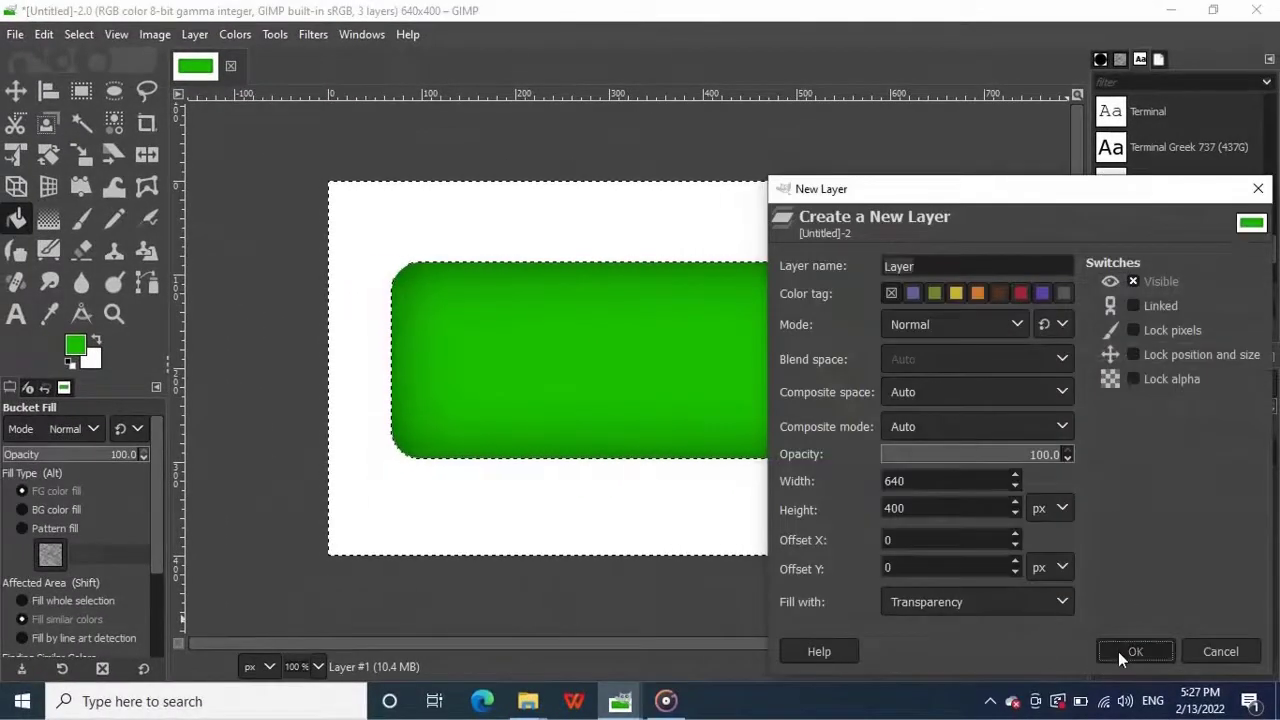
click(1118, 651)
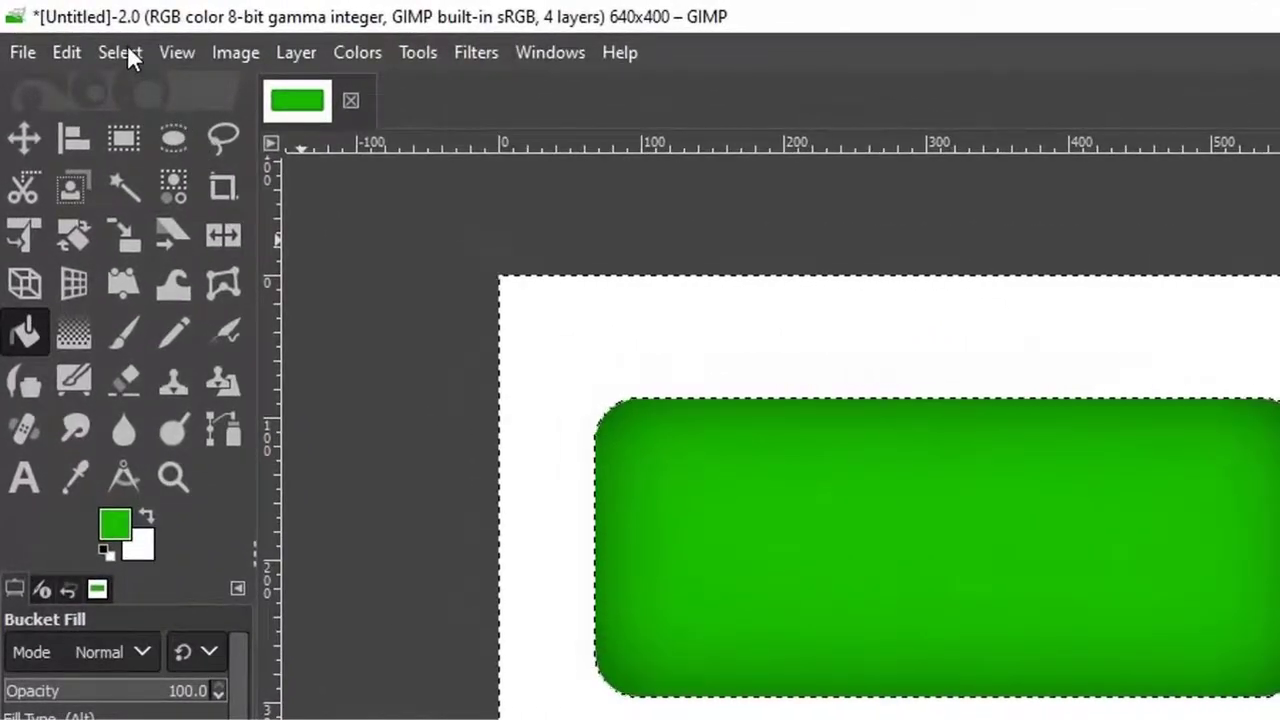
click(127, 57)
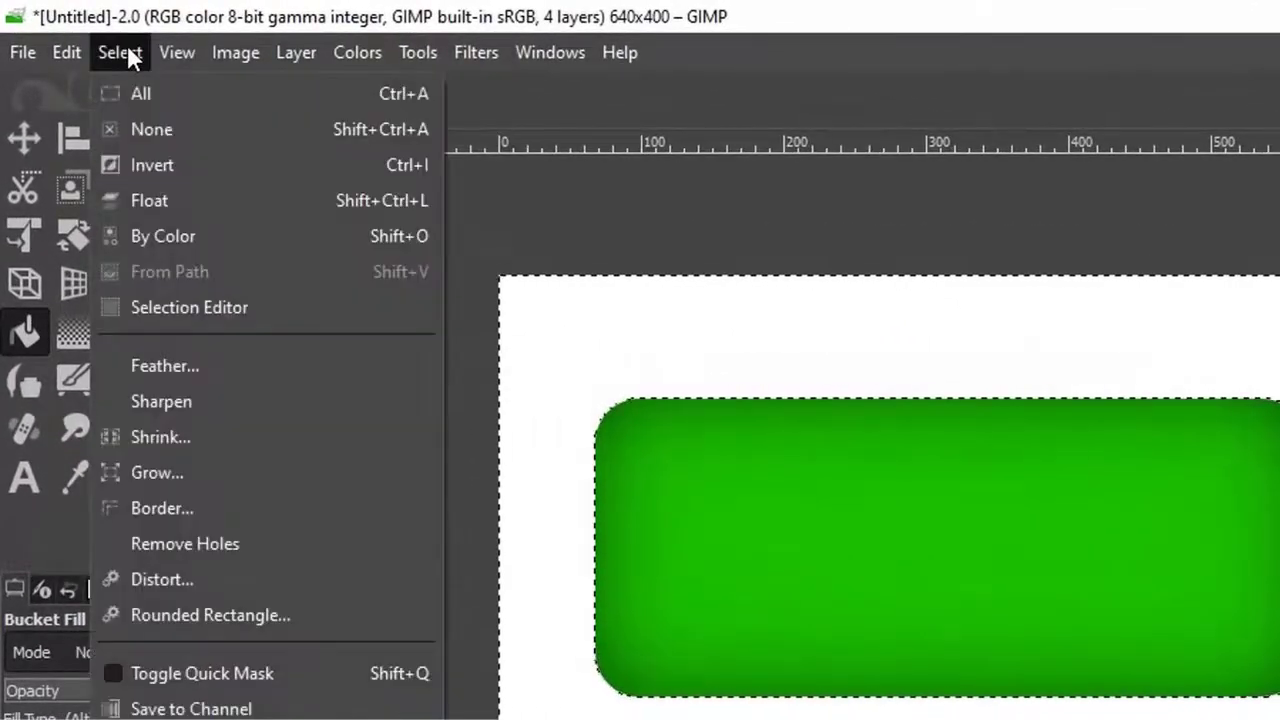
click(151, 164)
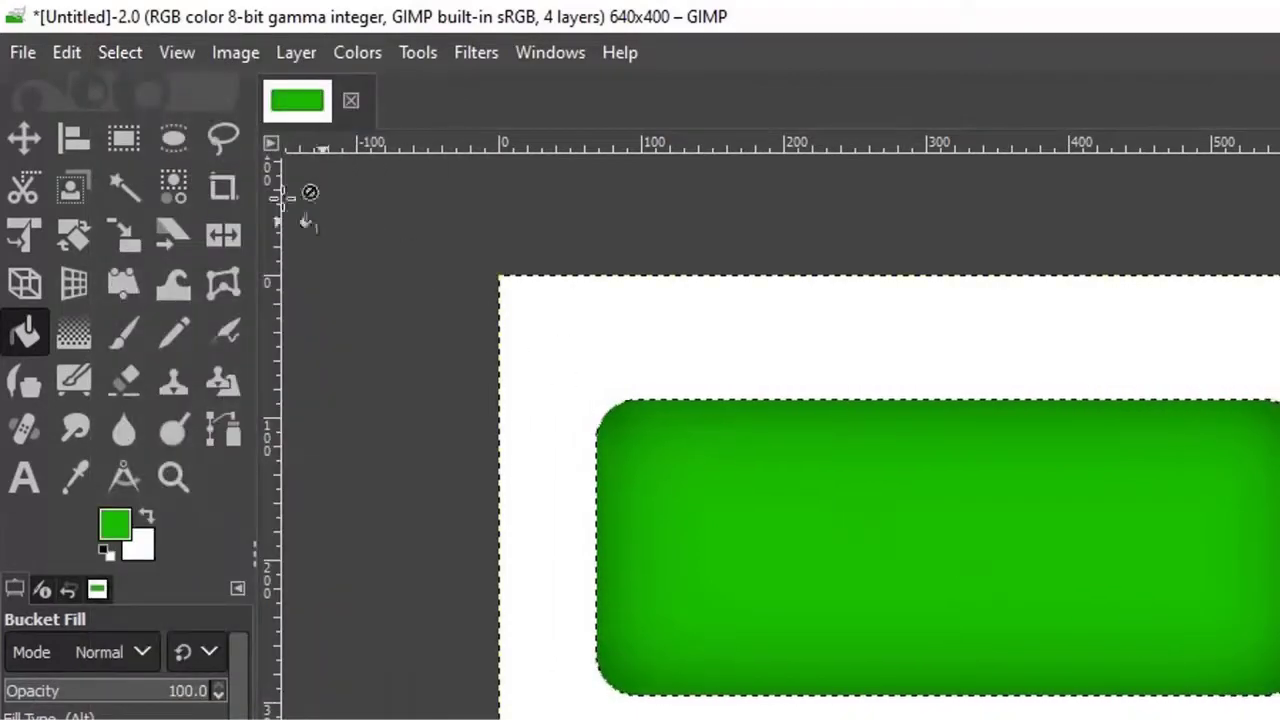
Intersect the selection with a wide ellipse across the button's upper half.
click(173, 140)
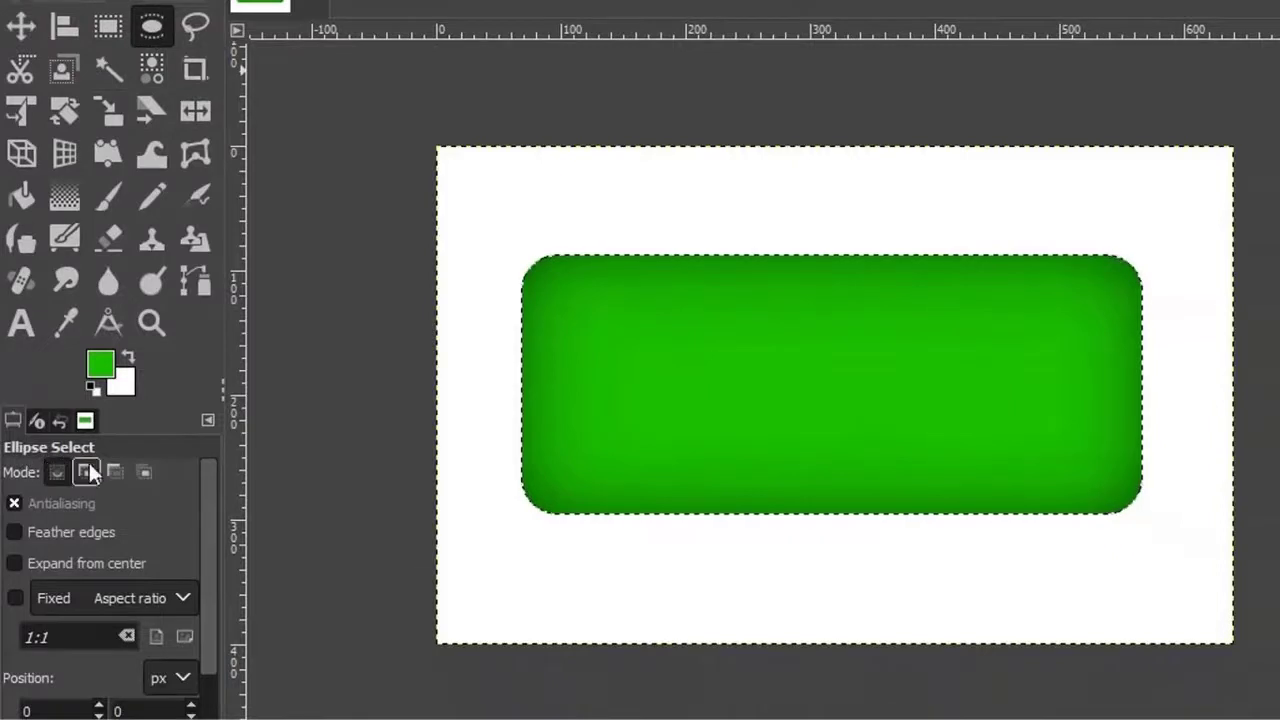
click(141, 470)
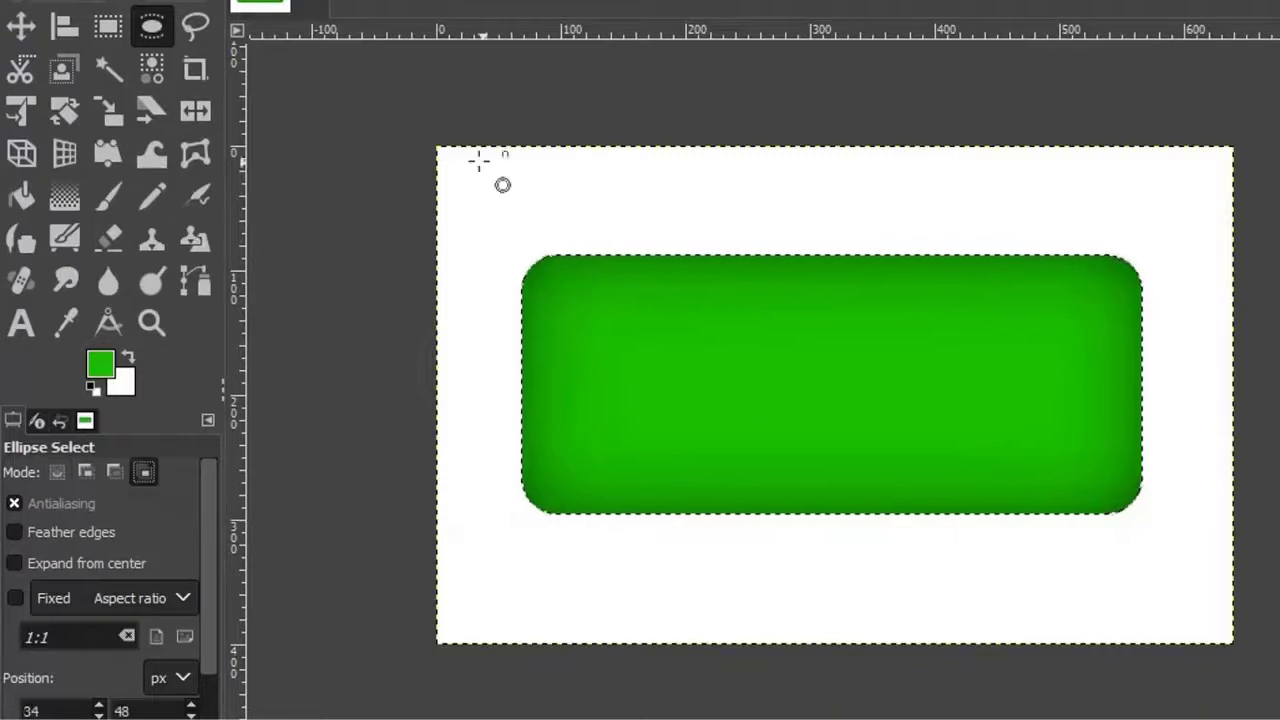
mouse_move(461, 176)
mouse_down()
mouse_move(1228, 352)
mouse_move(1207, 397)
mouse_up()
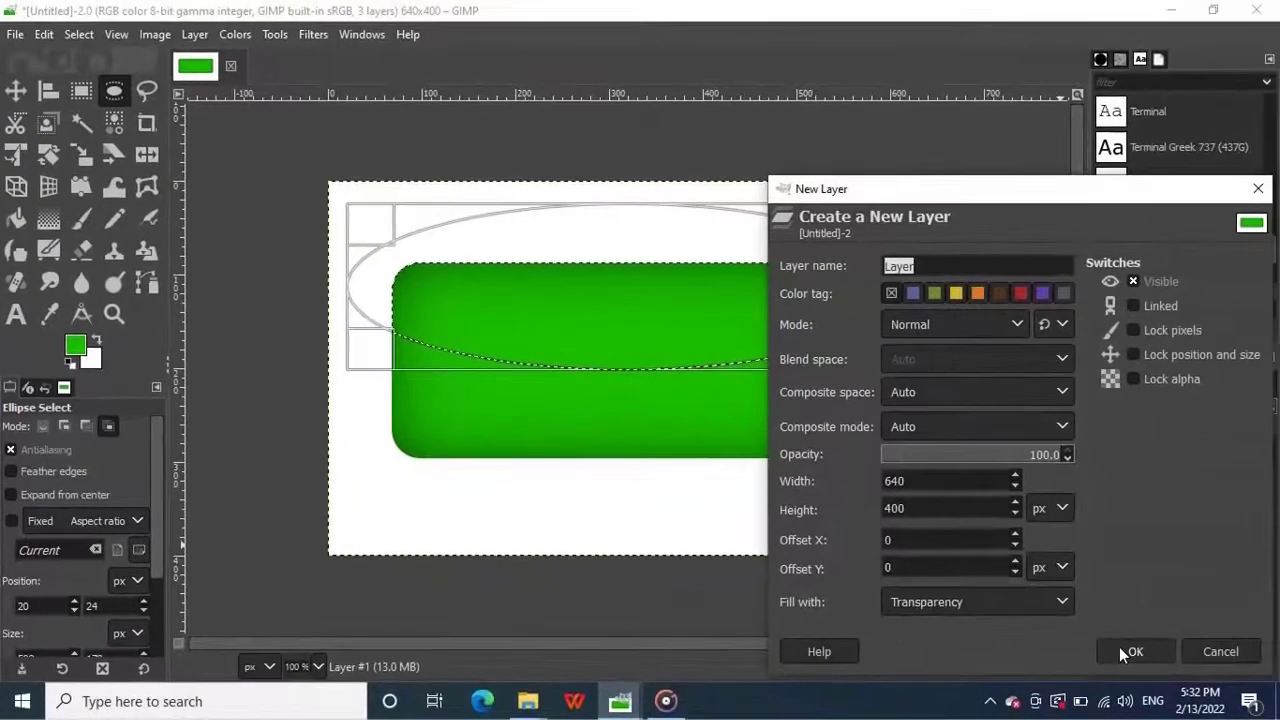
Shrink the current selection.
click(1120, 647)
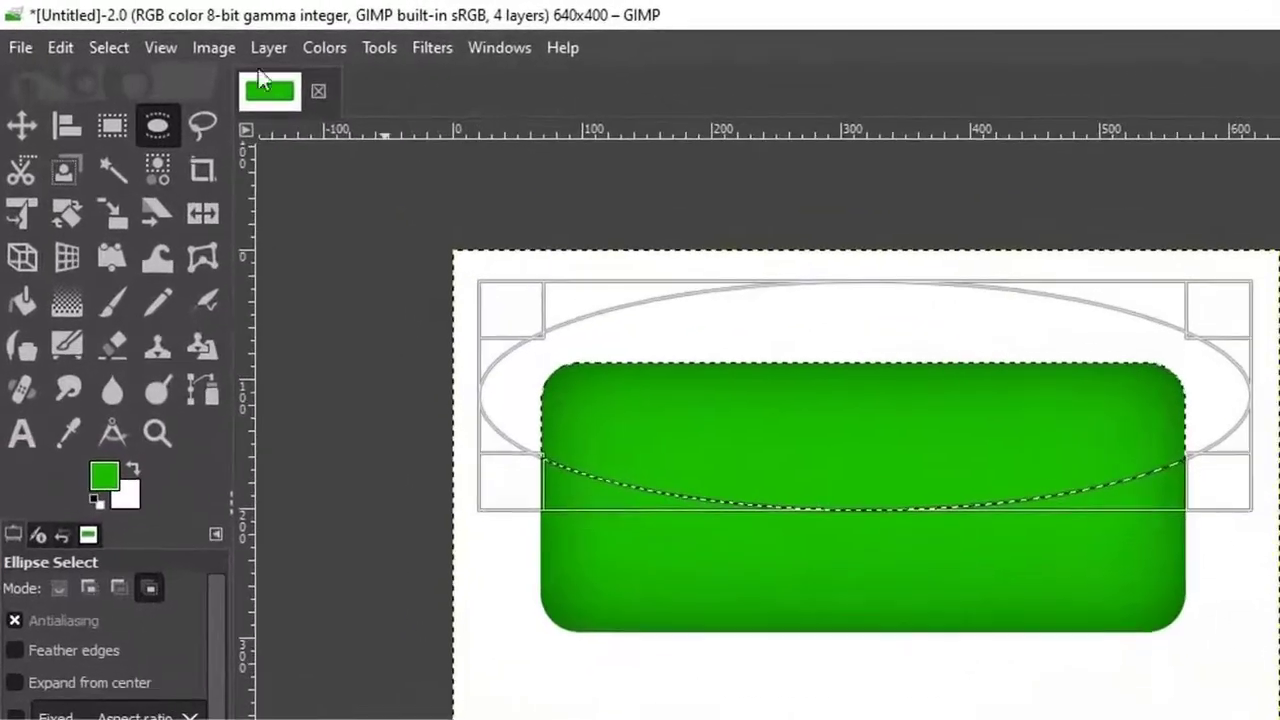
click(106, 46)
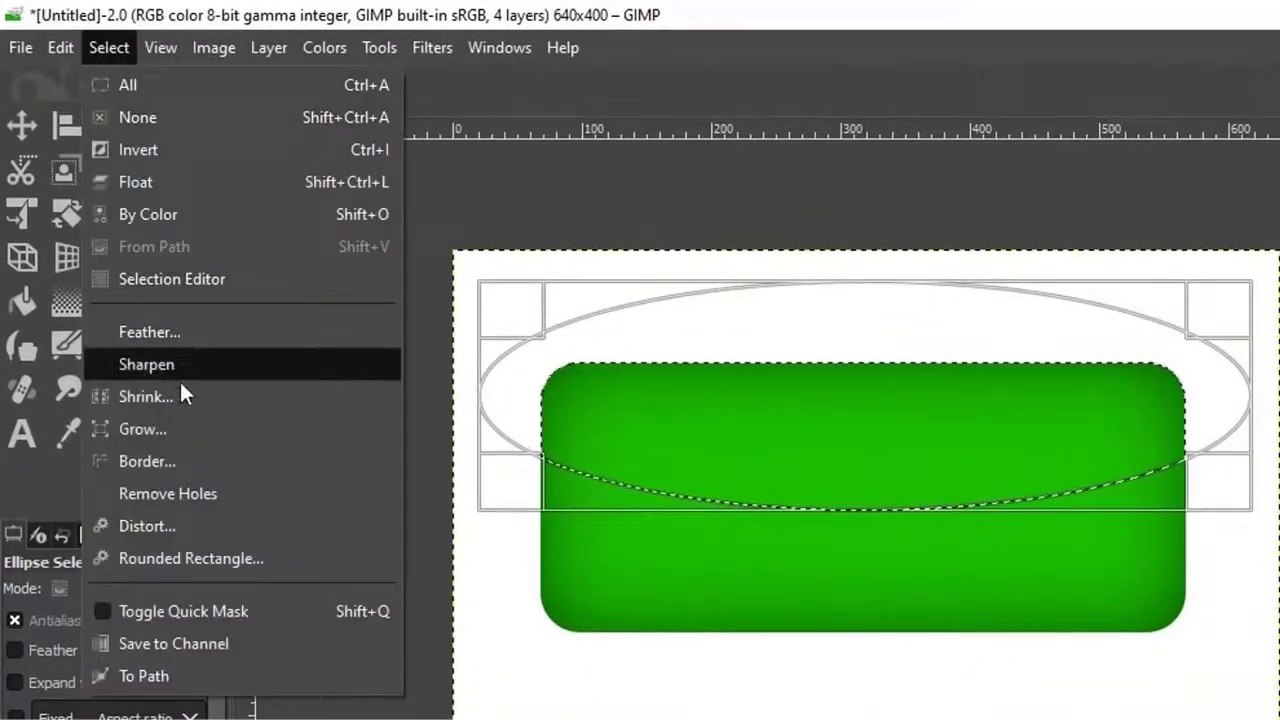
click(152, 395)
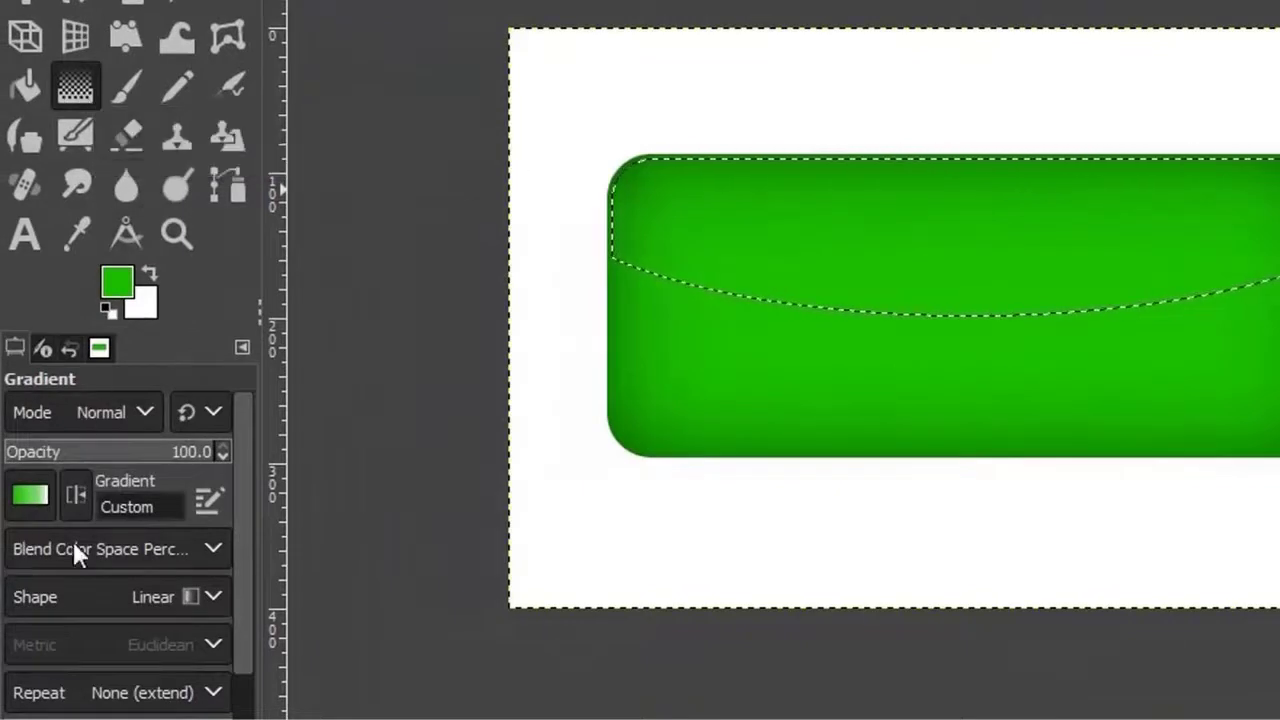
Draw a vertical white FG-to-Transparent gradient down the selection.
click(31, 493)
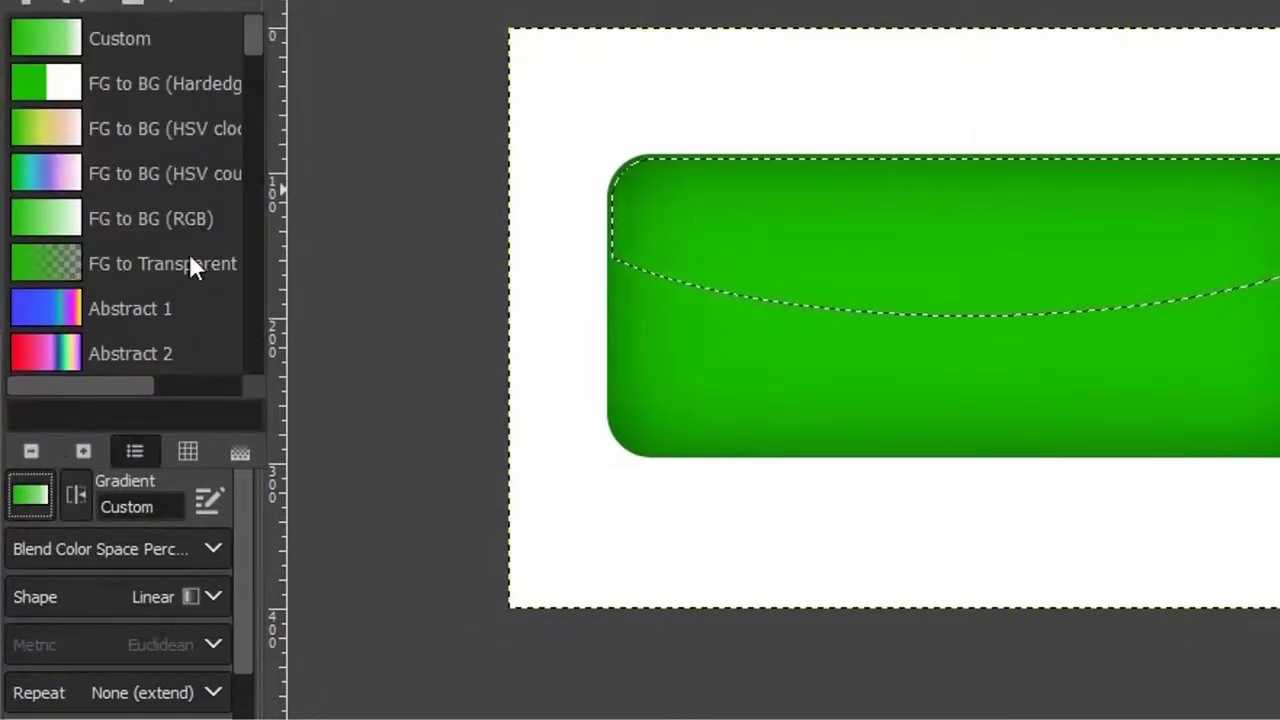
click(97, 258)
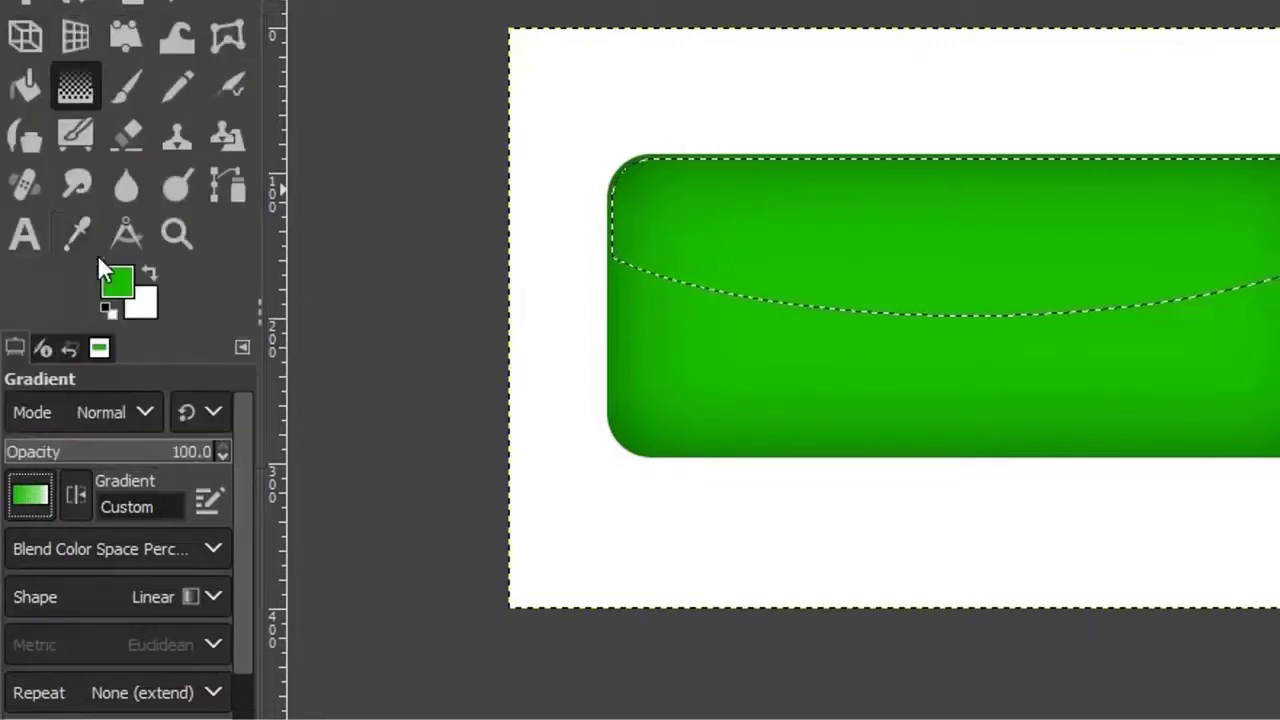
click(151, 271)
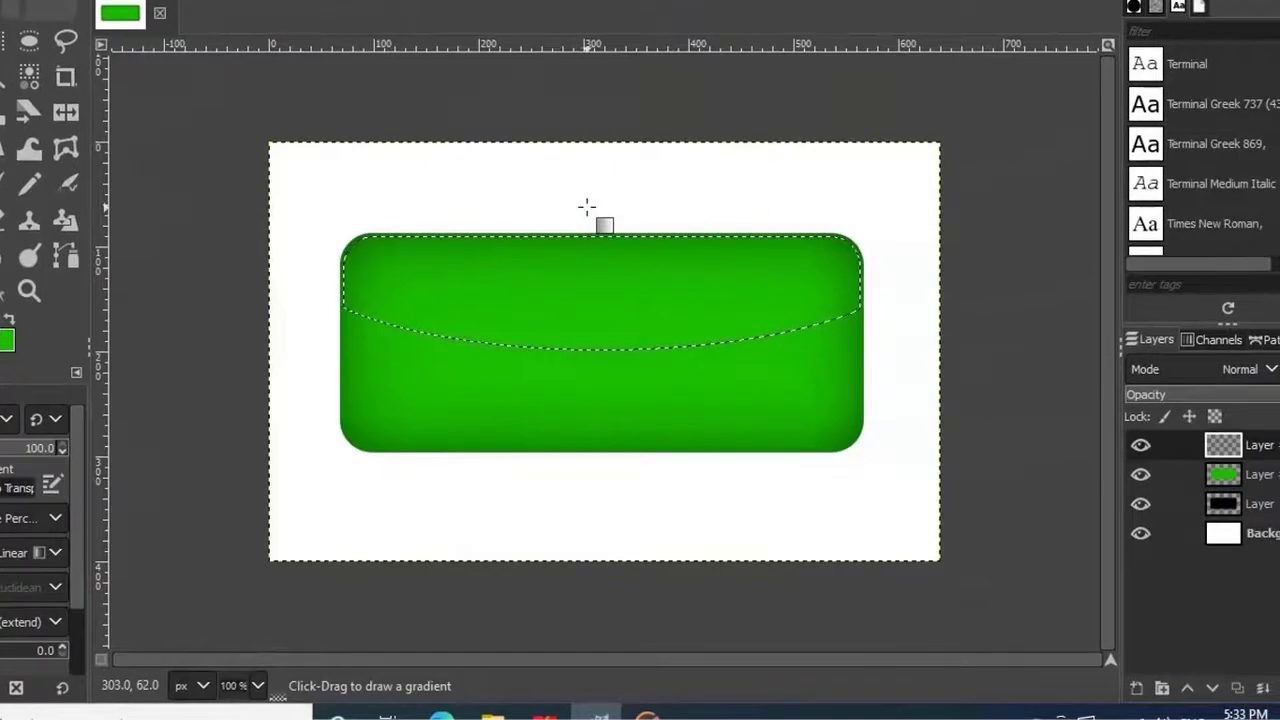
drag(587, 226, 576, 351)
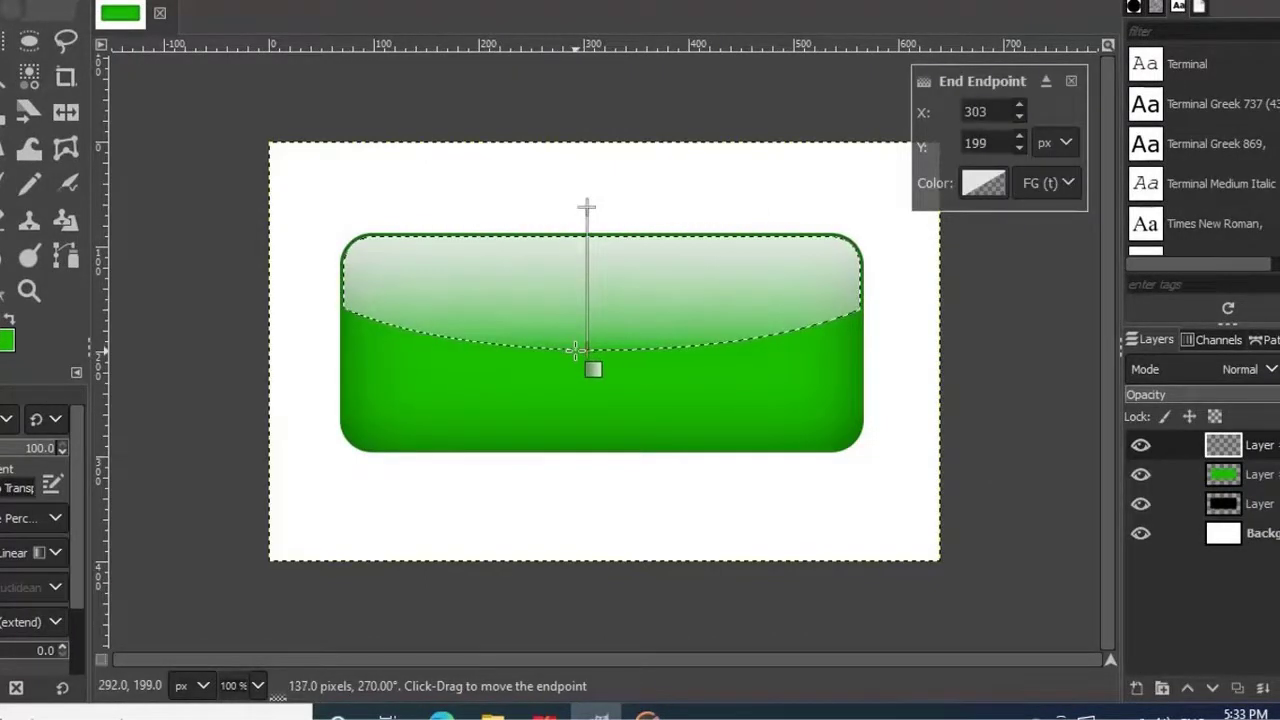
key(Return)
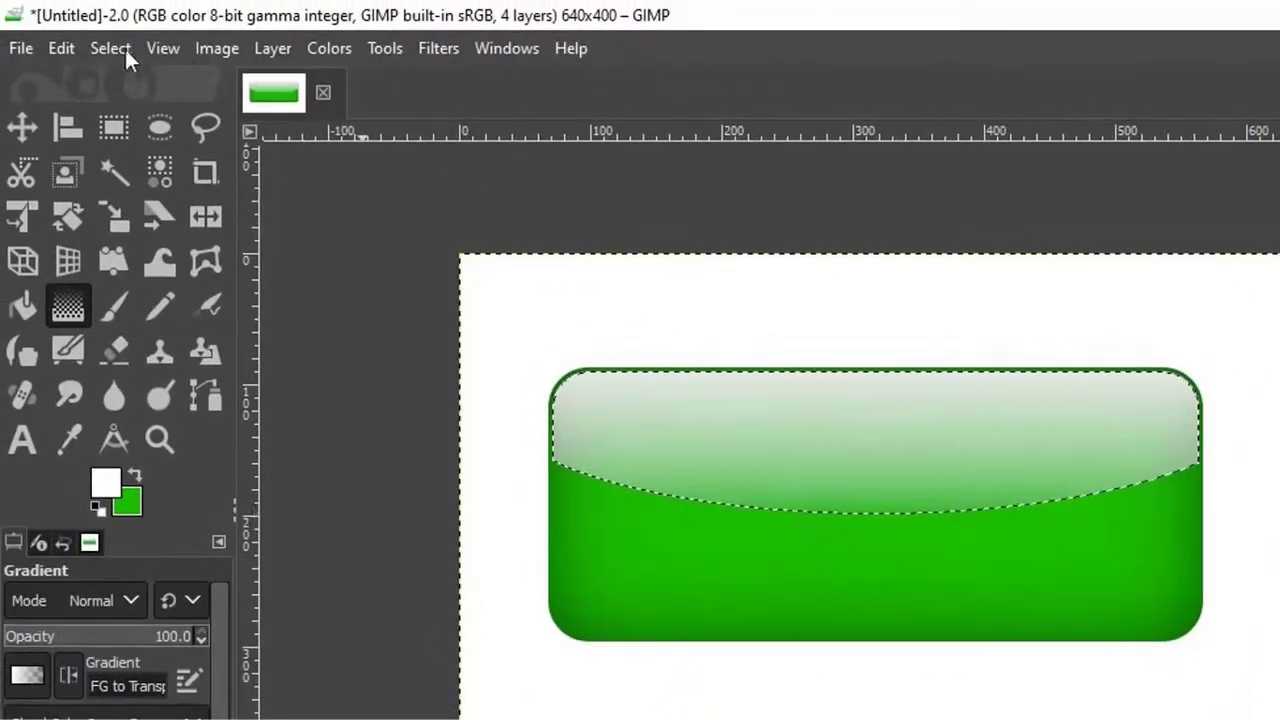
Clear the selection and set the text size to 75.
click(120, 48)
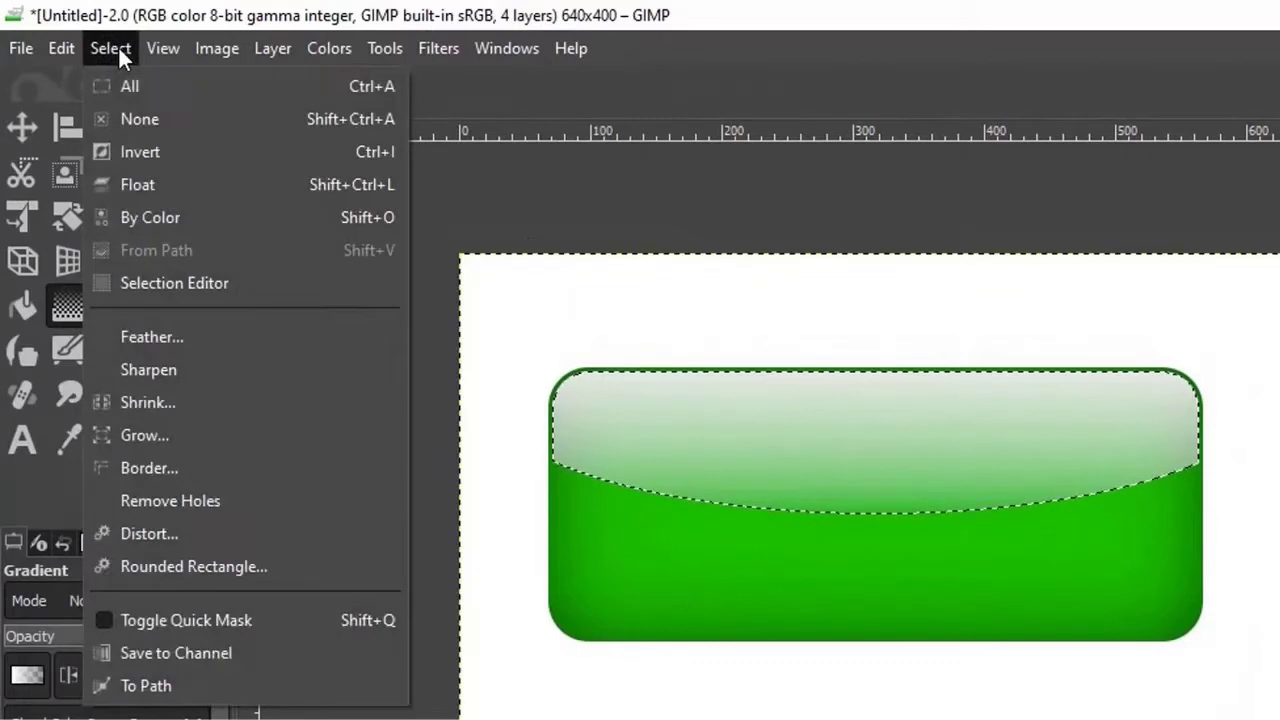
click(157, 122)
click(22, 440)
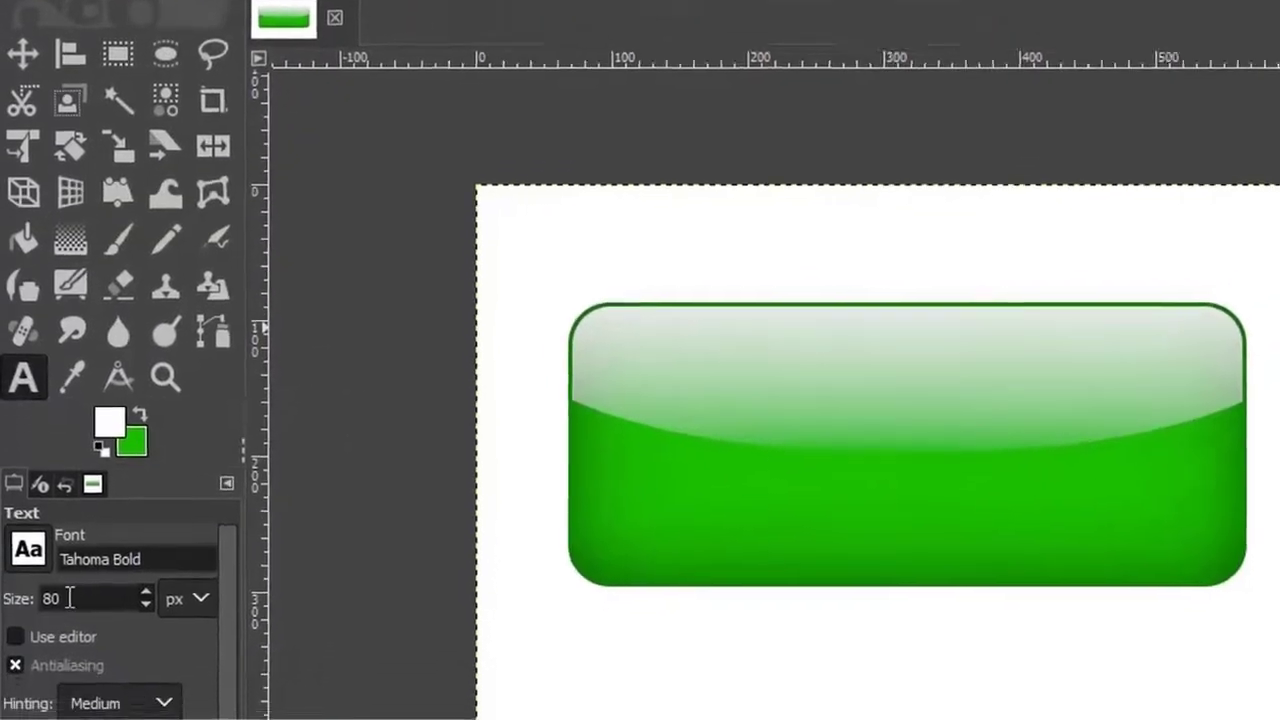
double_click(40, 652)
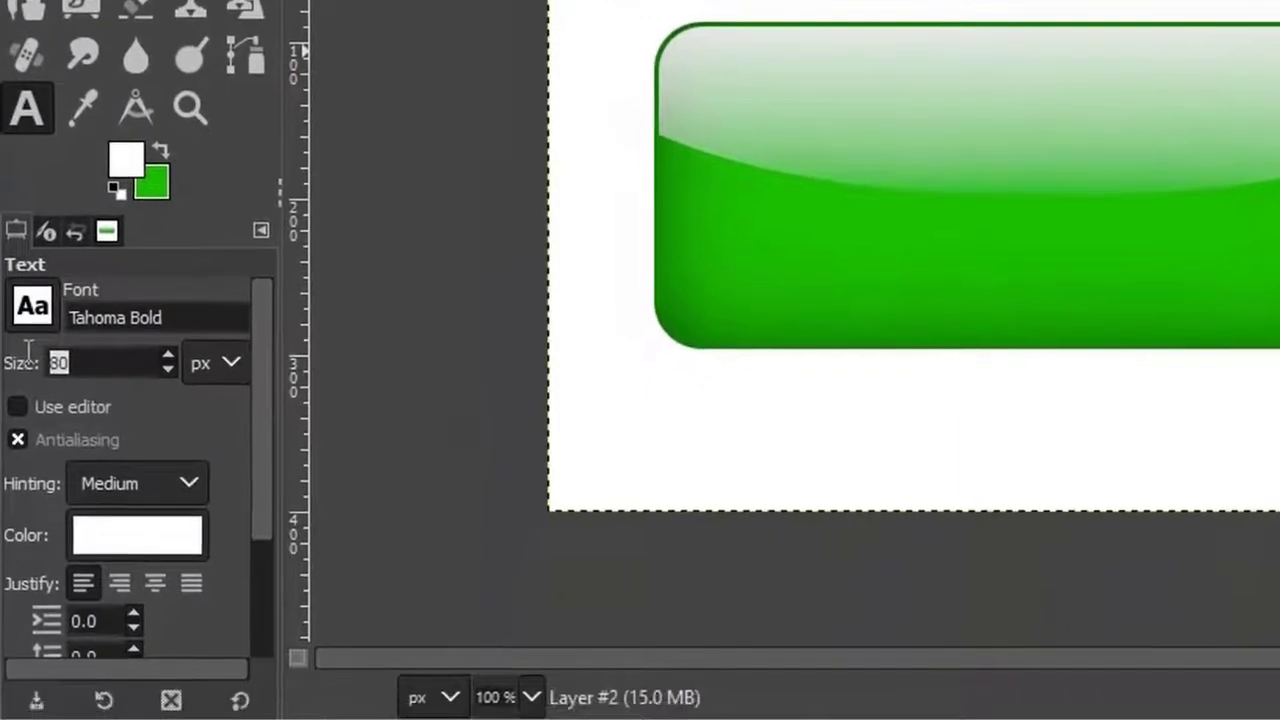
text(75)
Type 'GIMP' on the button in dark blue.
click(157, 541)
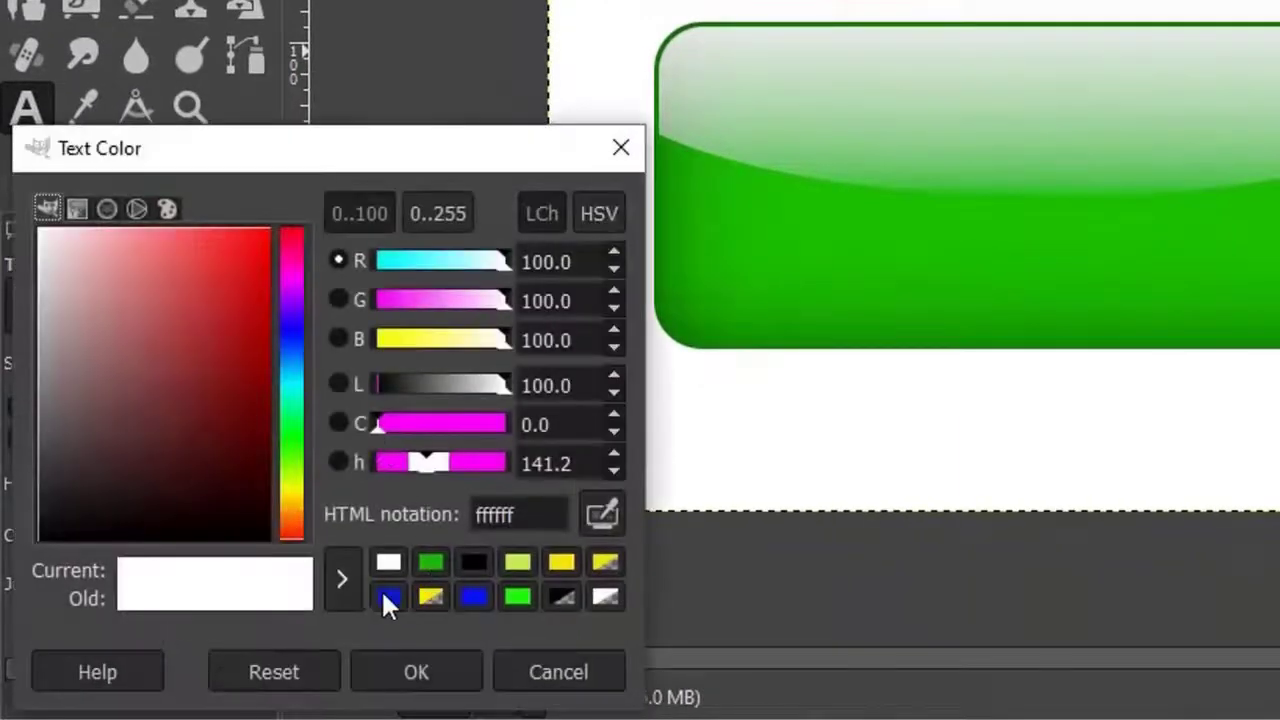
click(383, 596)
click(400, 672)
click(770, 152)
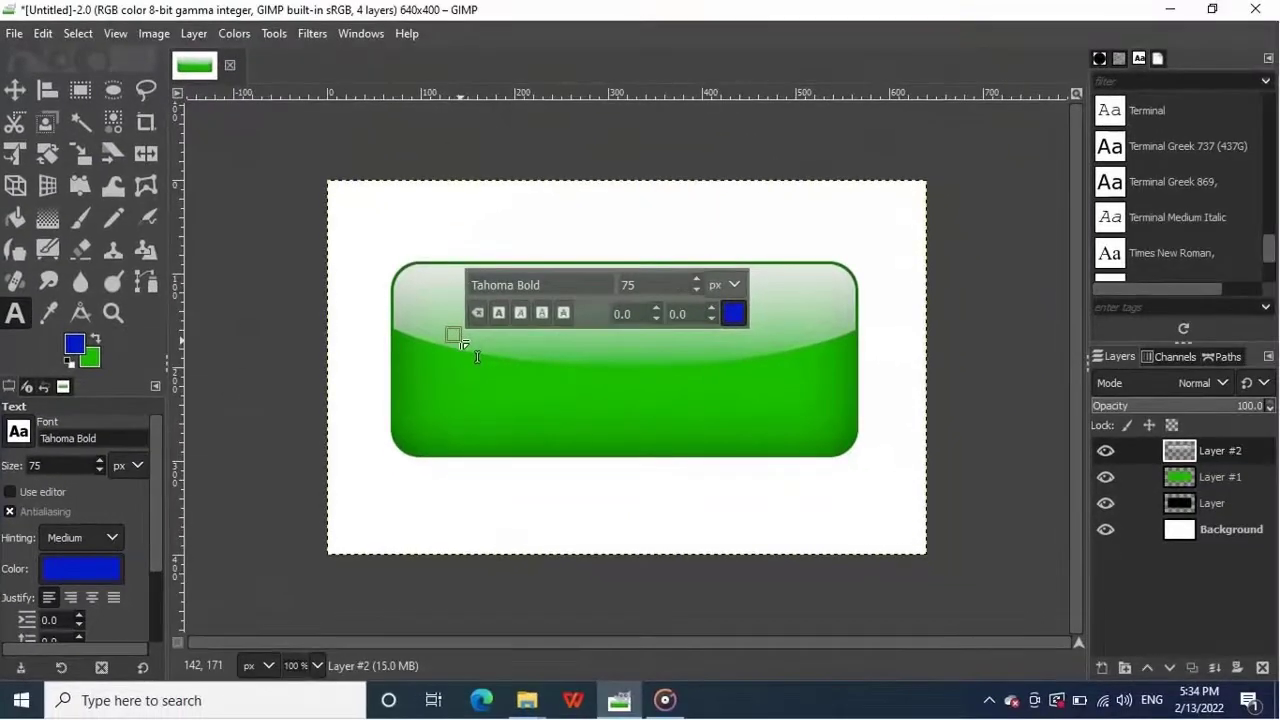
text(GIMP)
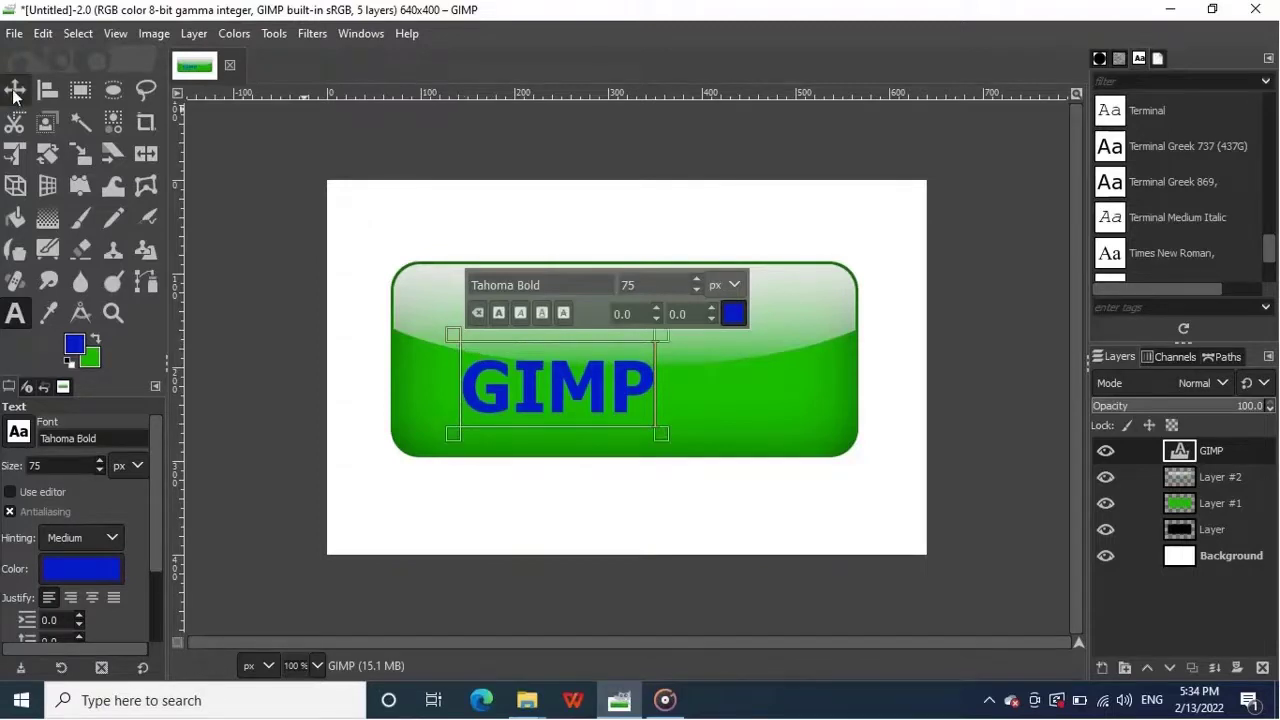
Centre the GIMP text and move Layer #2 above it.
click(14, 90)
drag(554, 384, 622, 364)
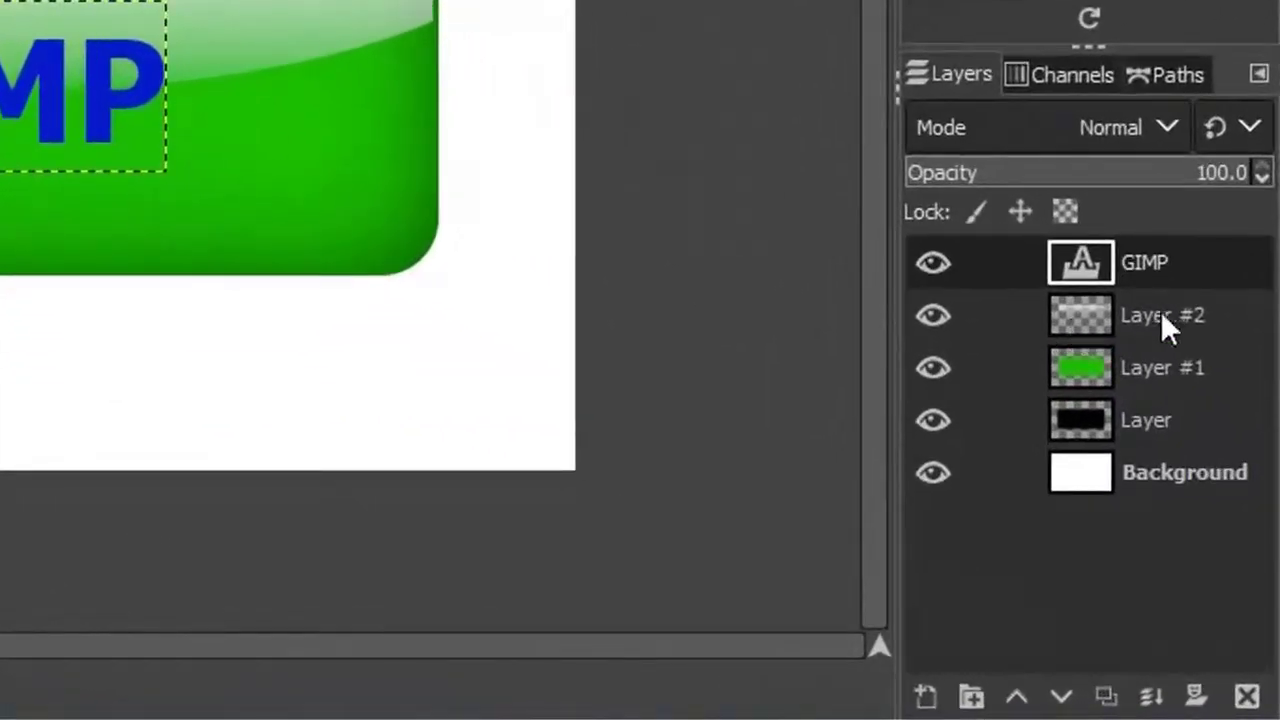
click(1164, 311)
drag(1164, 311, 1160, 253)
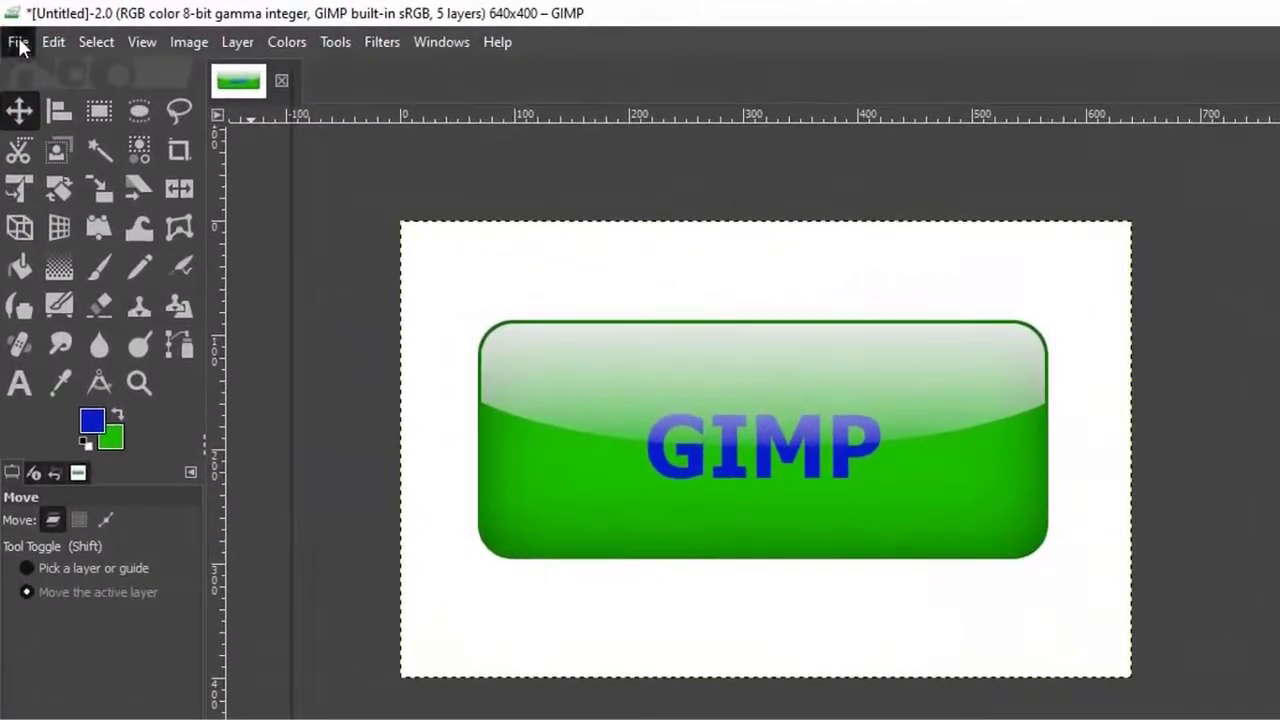
Export the button image as JPEG named Untitled.jpg to the New Volume (D:) drive.
click(15, 36)
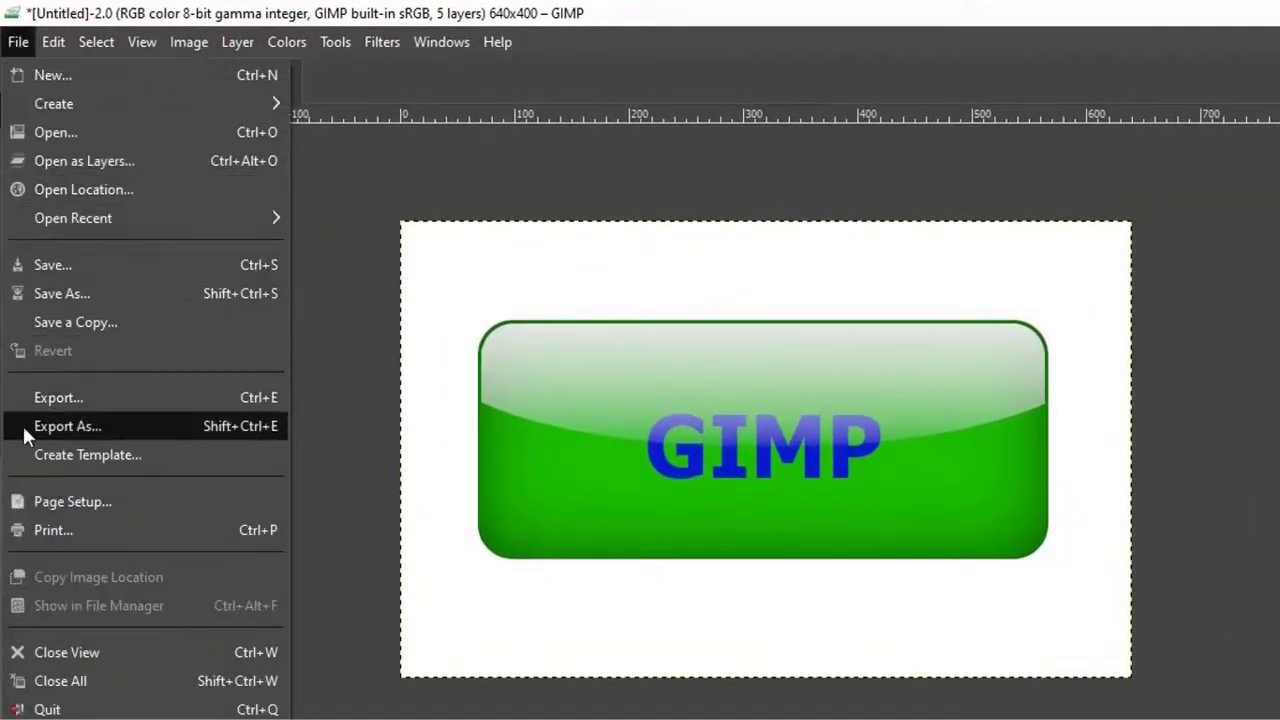
click(58, 426)
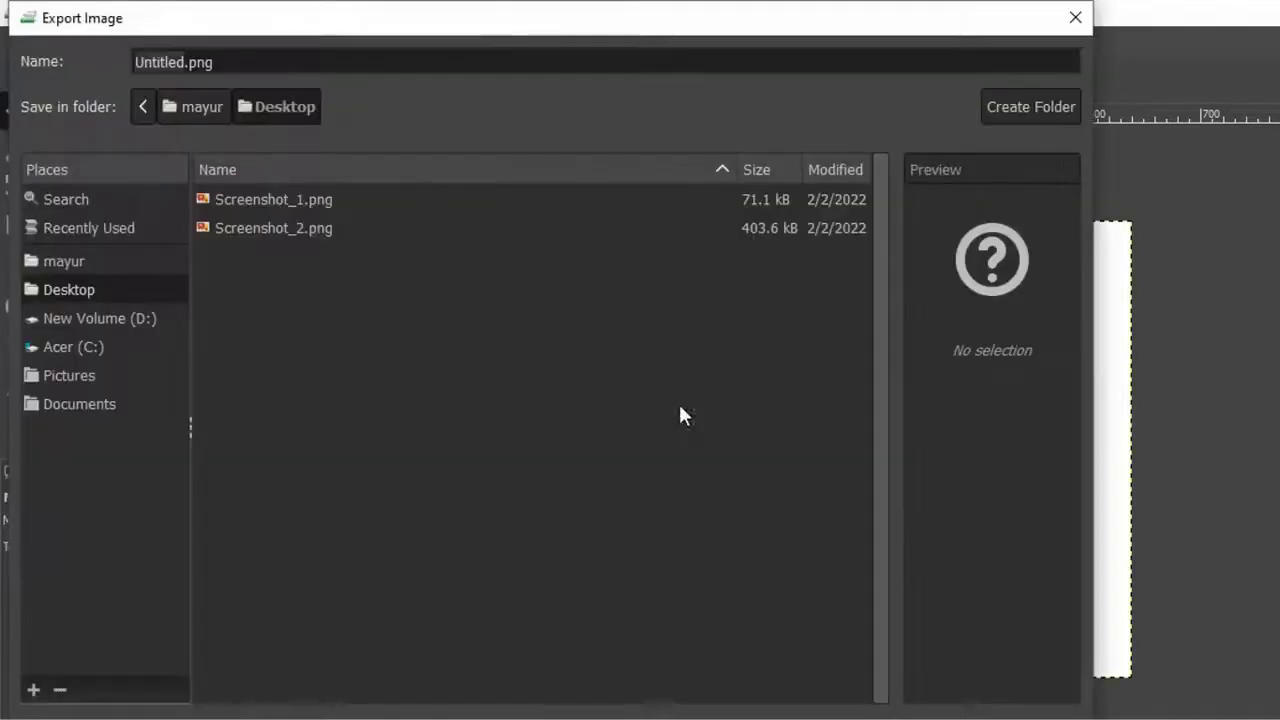
scroll(555, 633, down, 2)
scroll(555, 633, down, 3)
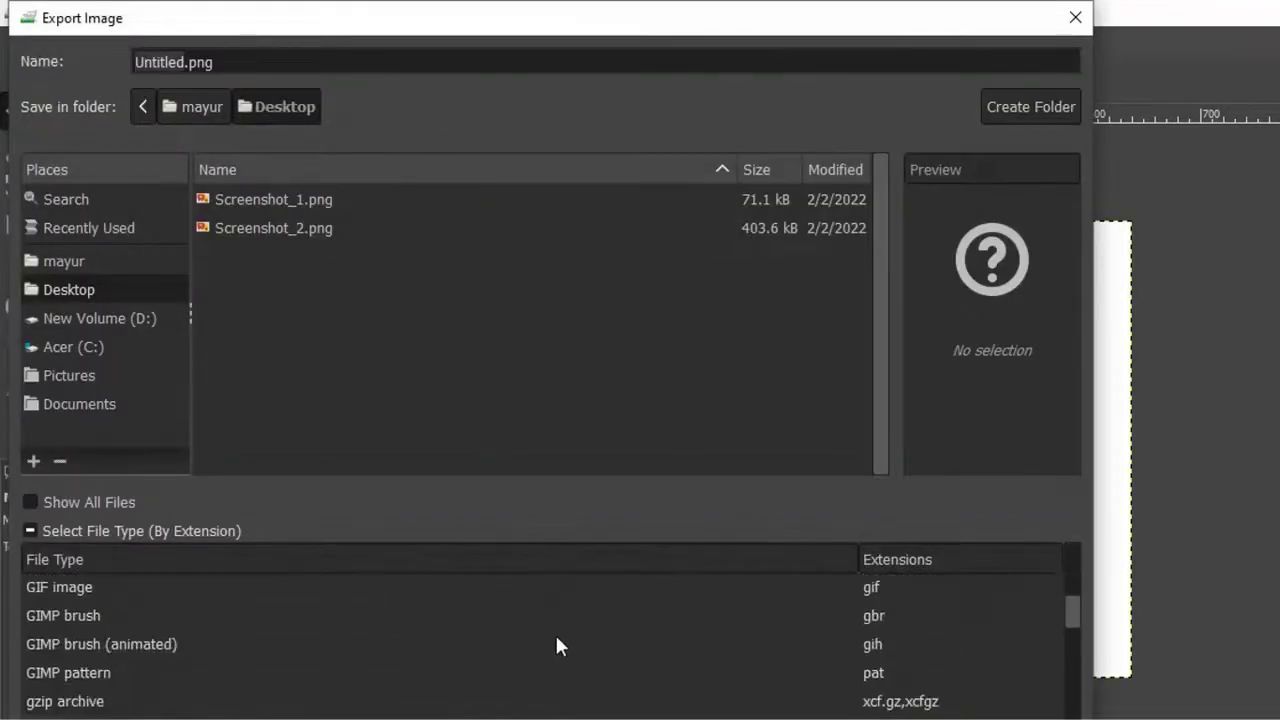
scroll(555, 632, down, 2)
scroll(555, 630, down, 1)
click(851, 708)
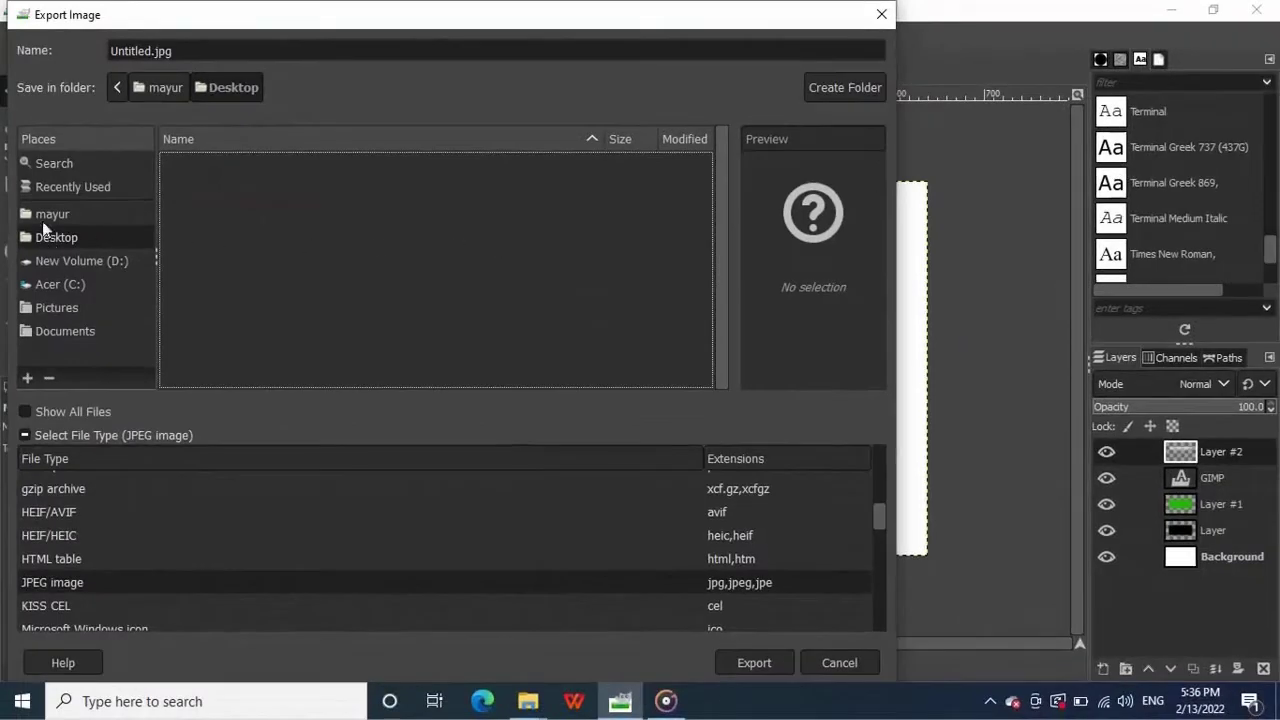
click(49, 261)
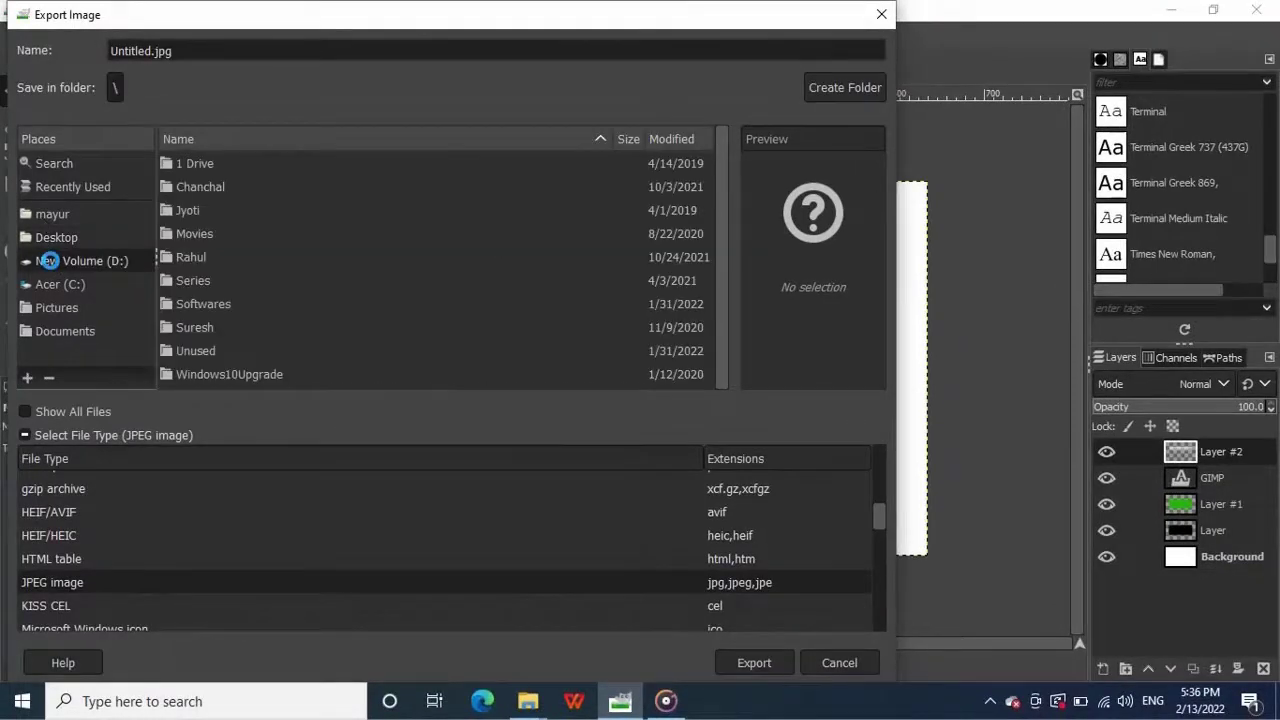
click(745, 663)
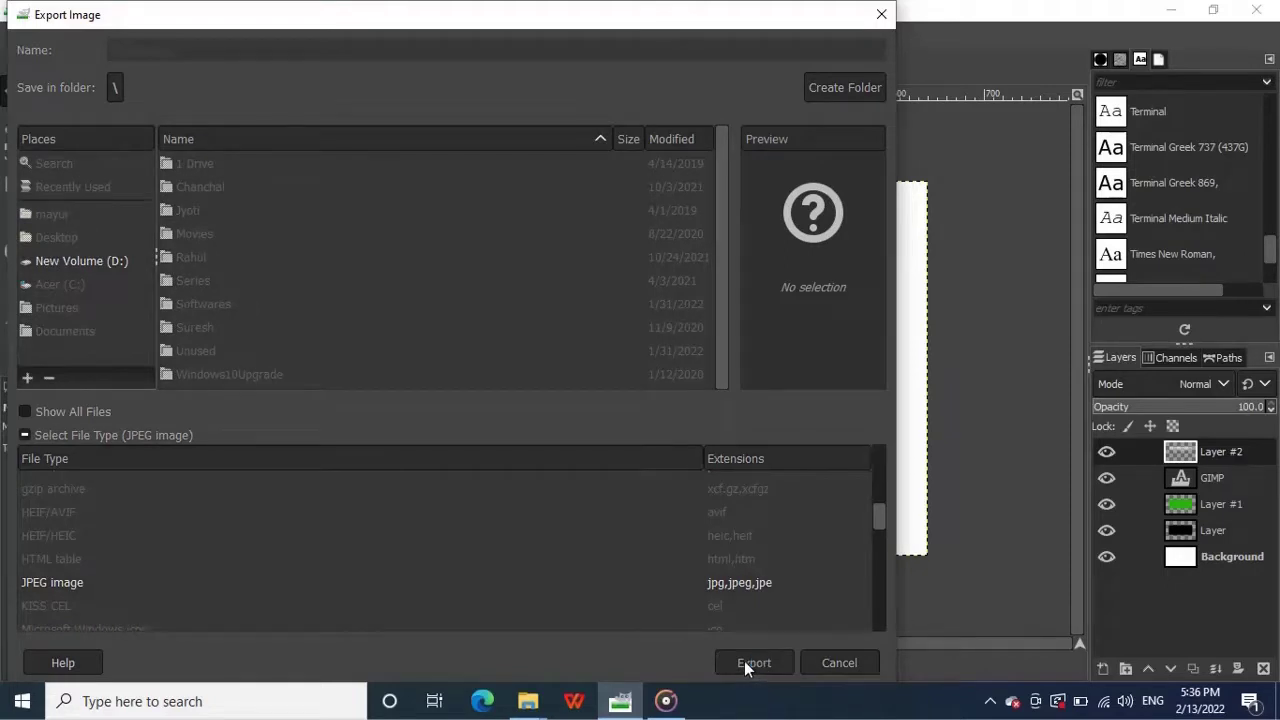
Accept the JPEG options so D:\Untitled.jpg finishes exporting.
click(640, 583)
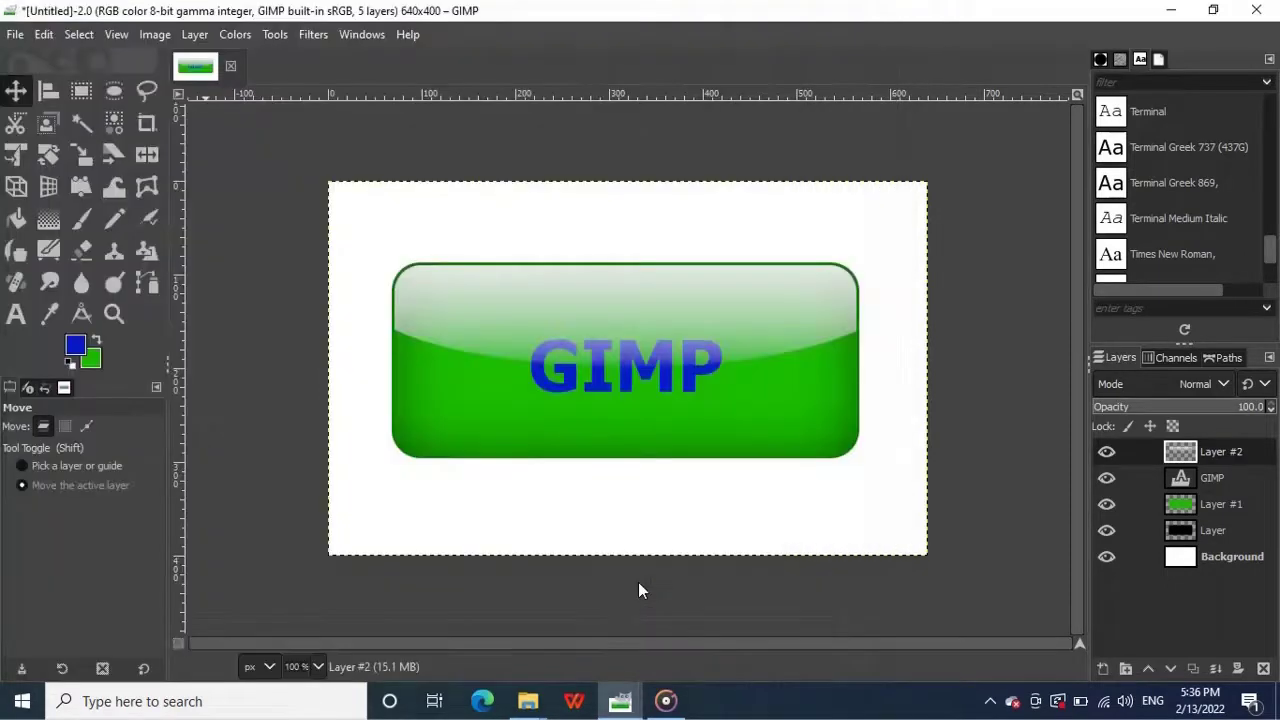